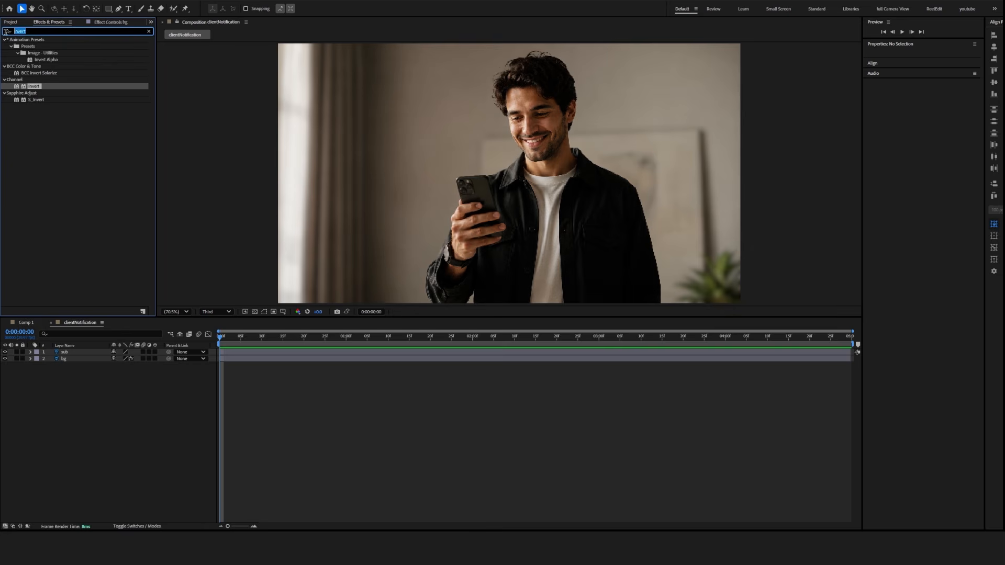
Step: Search the effects for hue and delete the Hue/Saturation effect from the bg layer
text(hue)
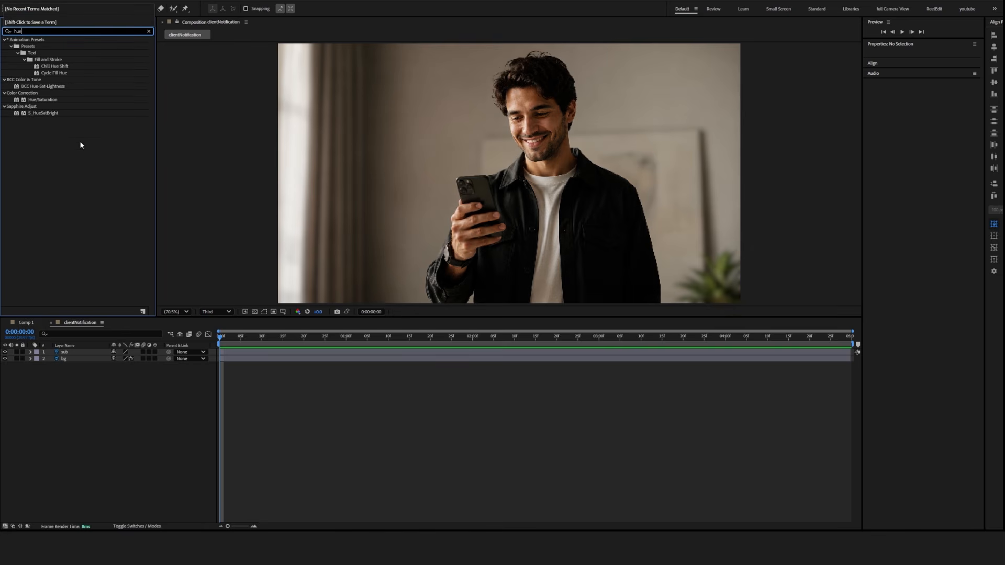
click(34, 38)
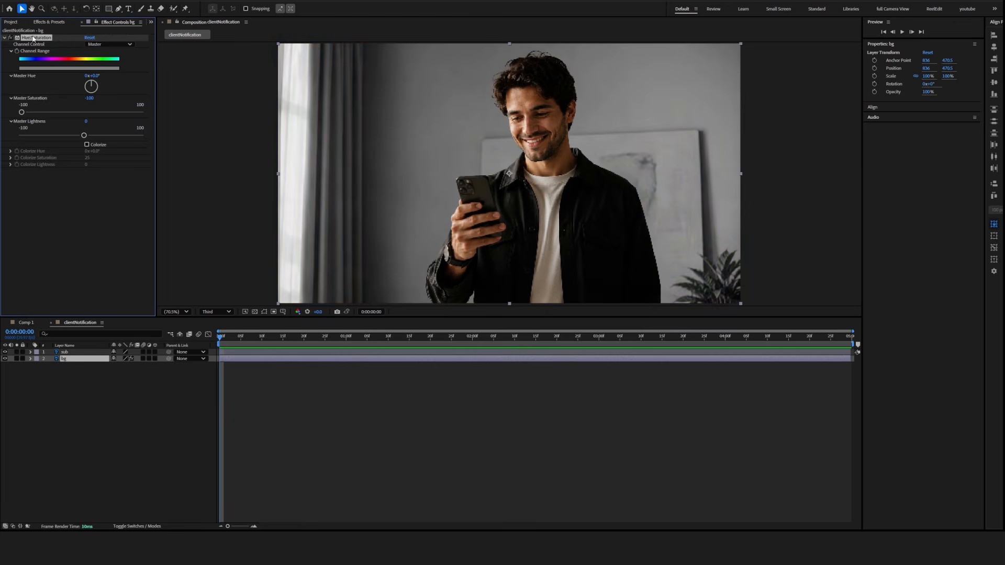
key(Delete)
click(362, 409)
Step: Apply a Gaussian Blur to the bg layer through the quick effect search and set its Blurriness to 28
click(262, 361)
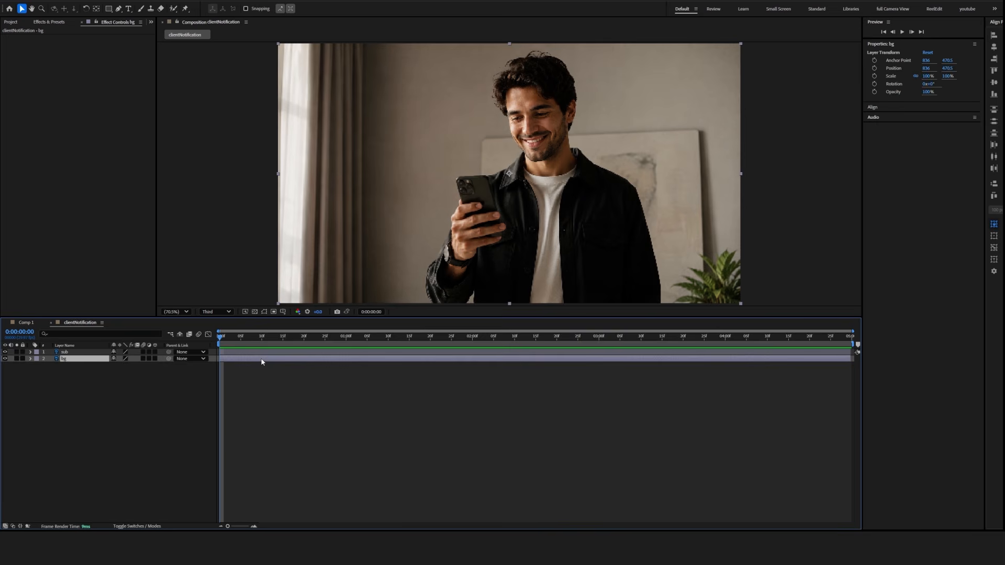
key(ctrl+space)
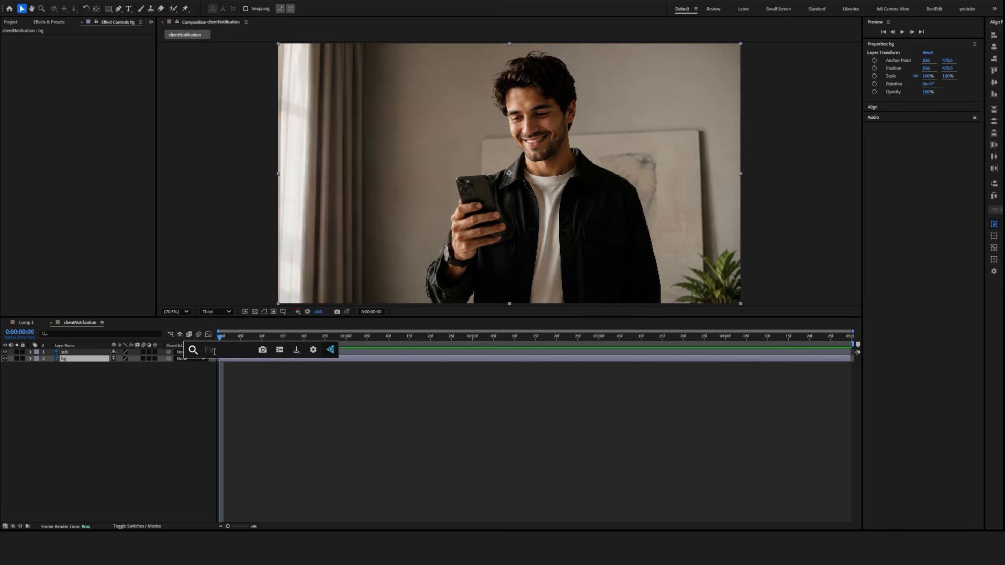
text(gau)
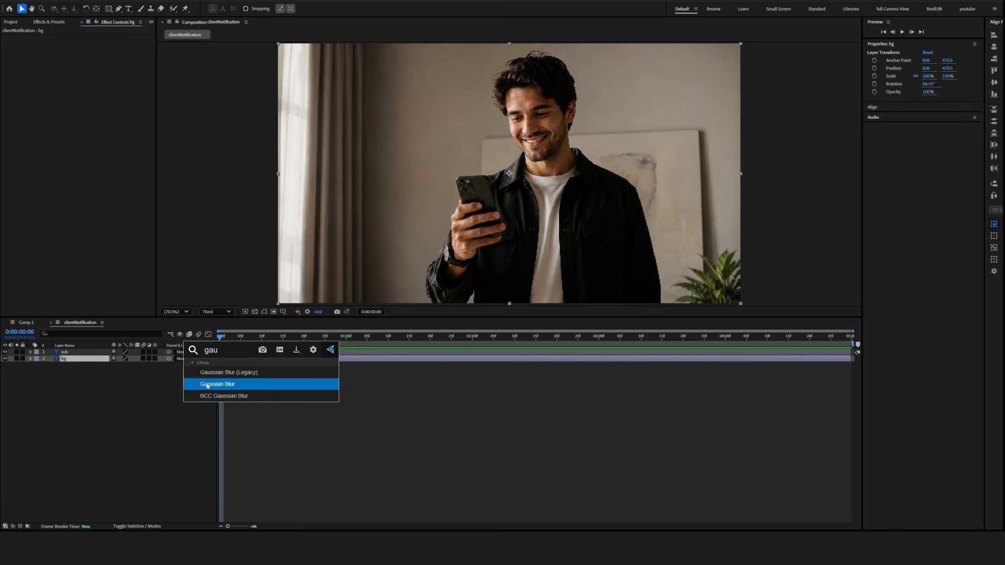
click(235, 385)
drag(88, 44, 215, 60)
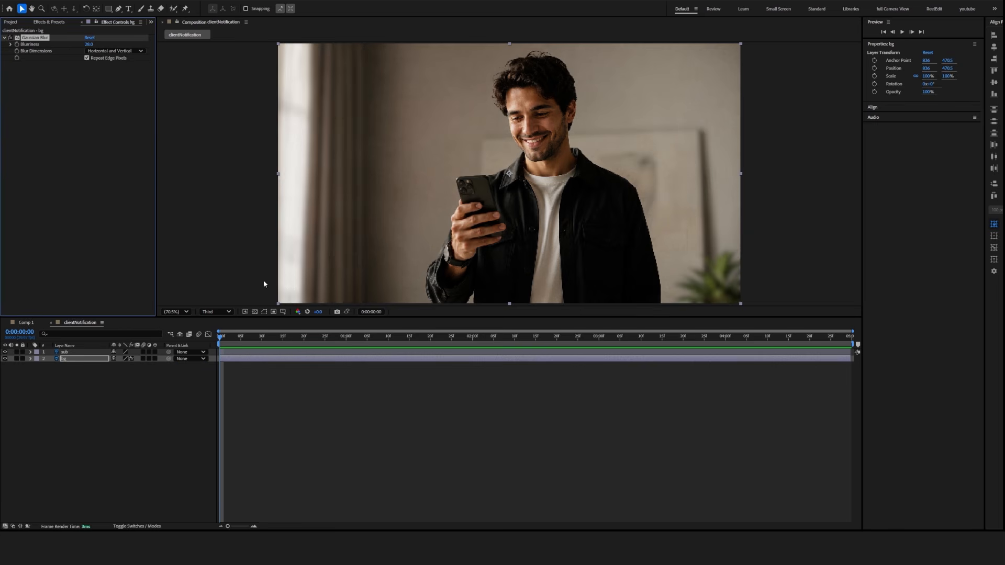
Step: Add Hue/Saturation to the bg layer through the quick effect search and set Master Saturation to -74
key(ctrl+space)
text(hue)
click(244, 372)
drag(83, 139, 38, 140)
click(287, 388)
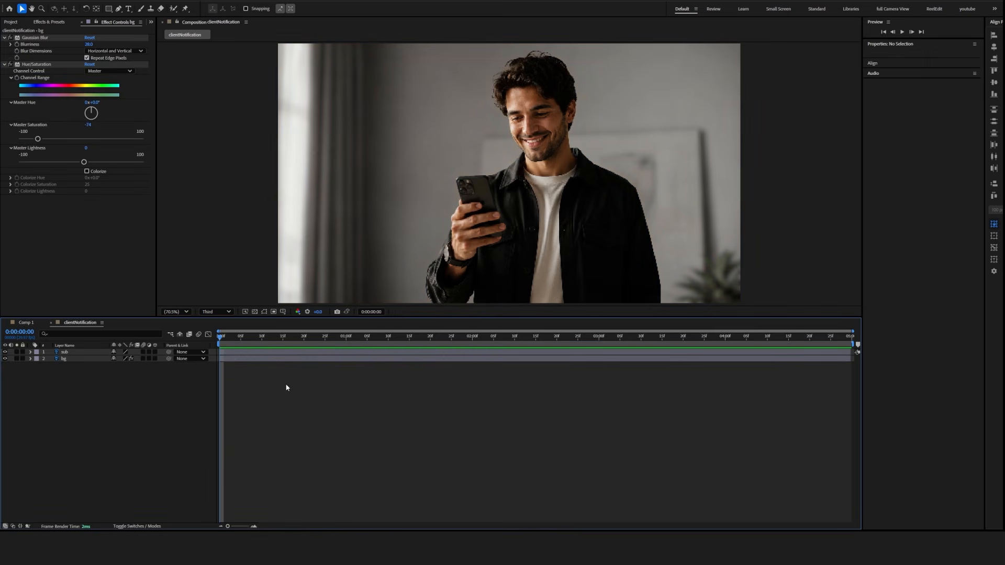
Step: In the quick effect search settings, assign Deep Glow and Gaussian Blur as two shortcut effects
click(324, 359)
key(ctrl+space)
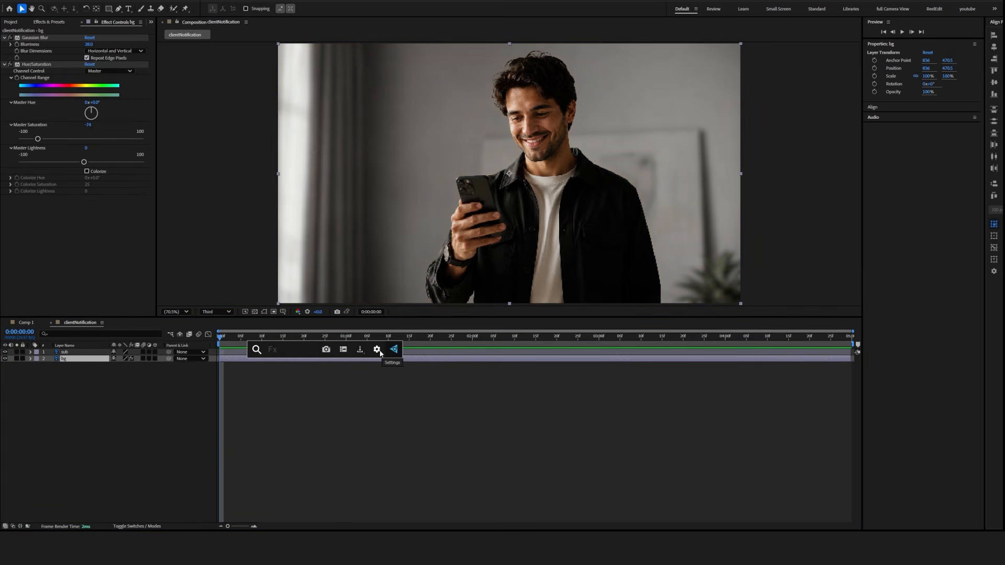
click(377, 349)
click(332, 265)
text(Dee)
key(Return)
click(340, 278)
text(Gau)
key(Return)
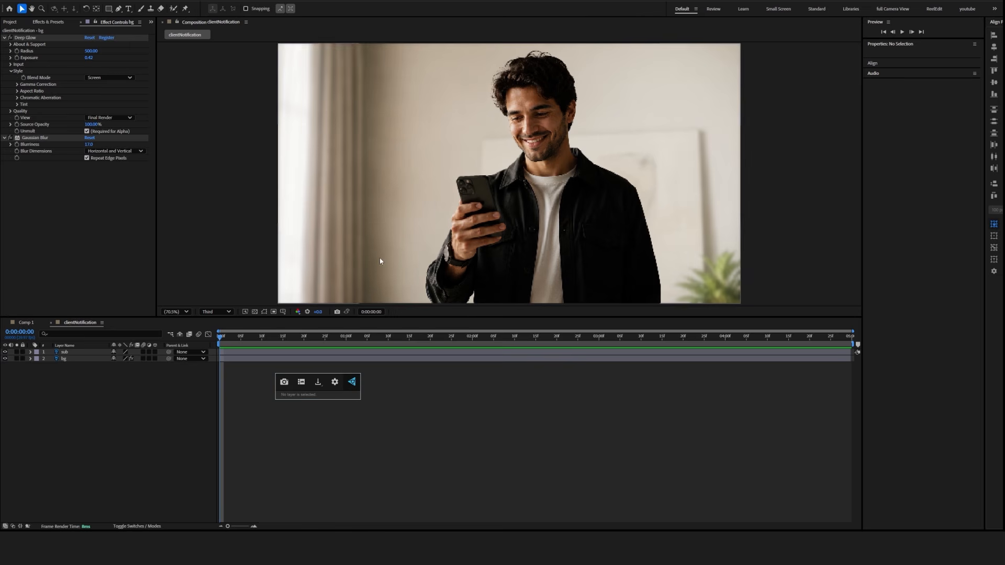
click(318, 383)
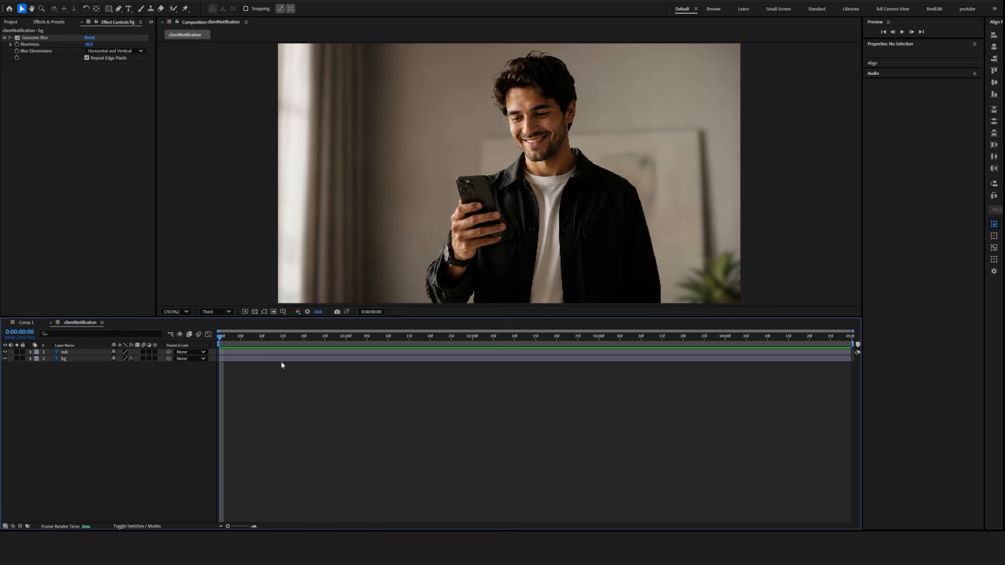
Step: Apply Hue/Saturation to the blurred bg layer again and strongly lower its Master Saturation
click(281, 360)
key(ctrl+space)
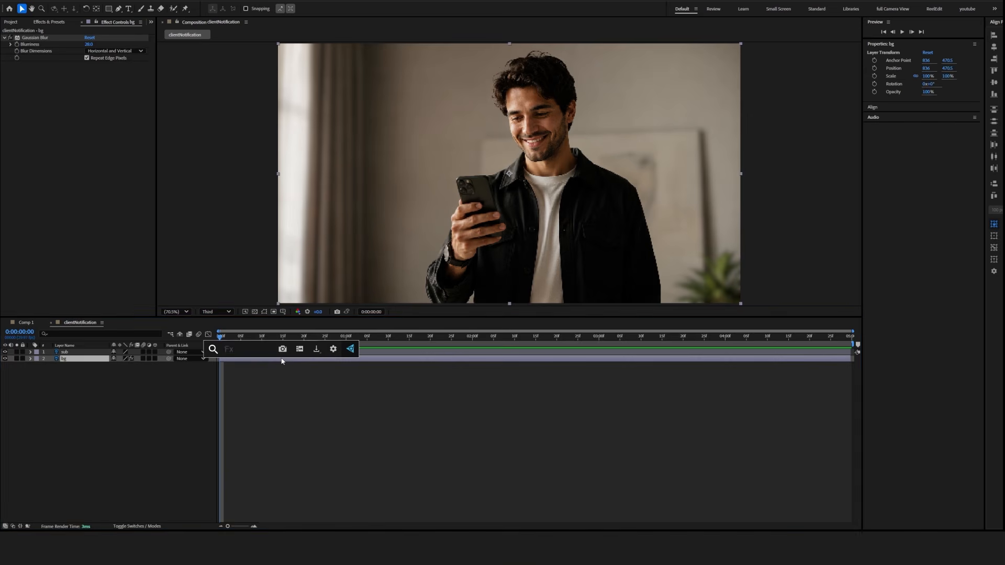
text(hue)
click(244, 371)
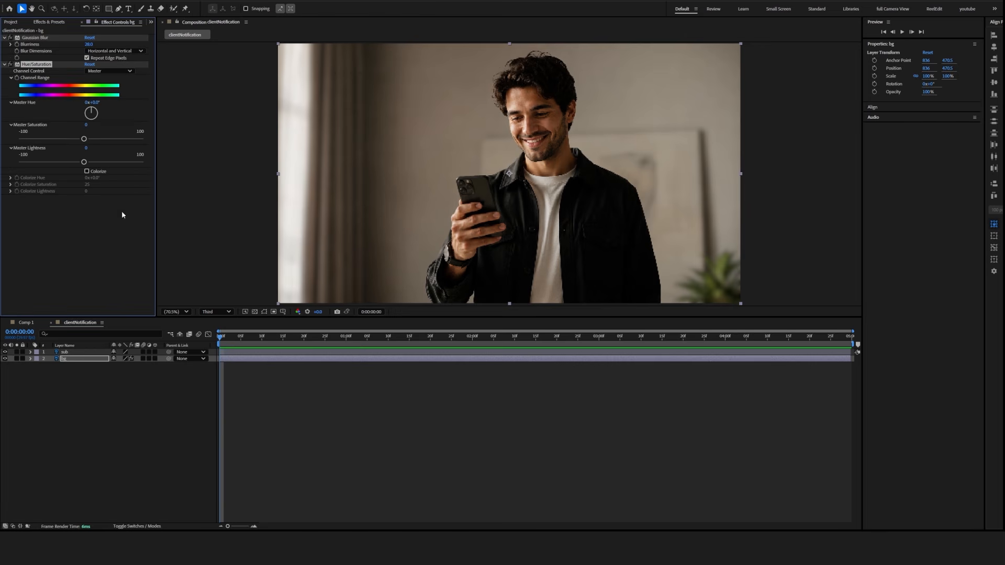
drag(84, 140, 37, 139)
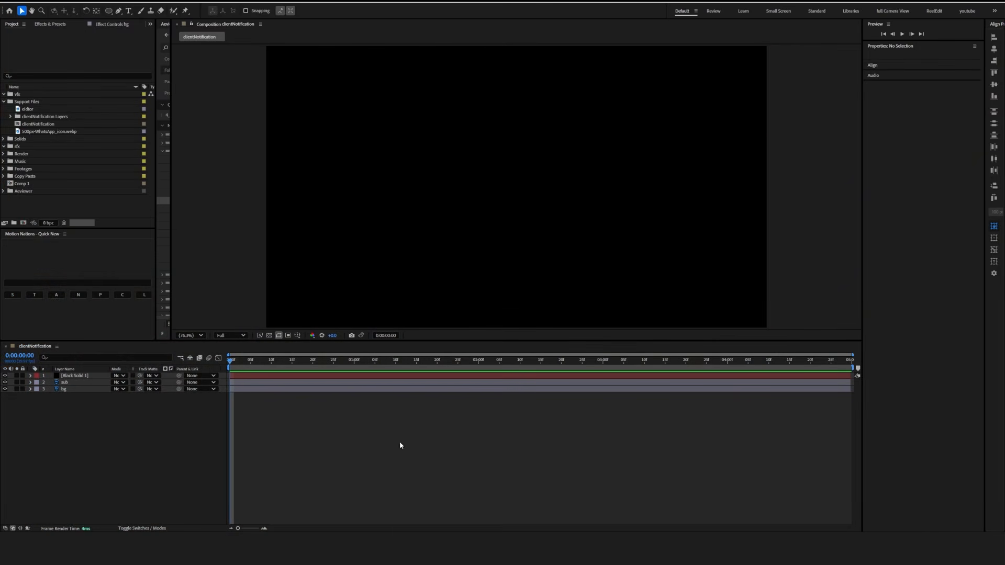
Step: Import EditwithRajuLogo.png into the project's Support Files folder
click(400, 442)
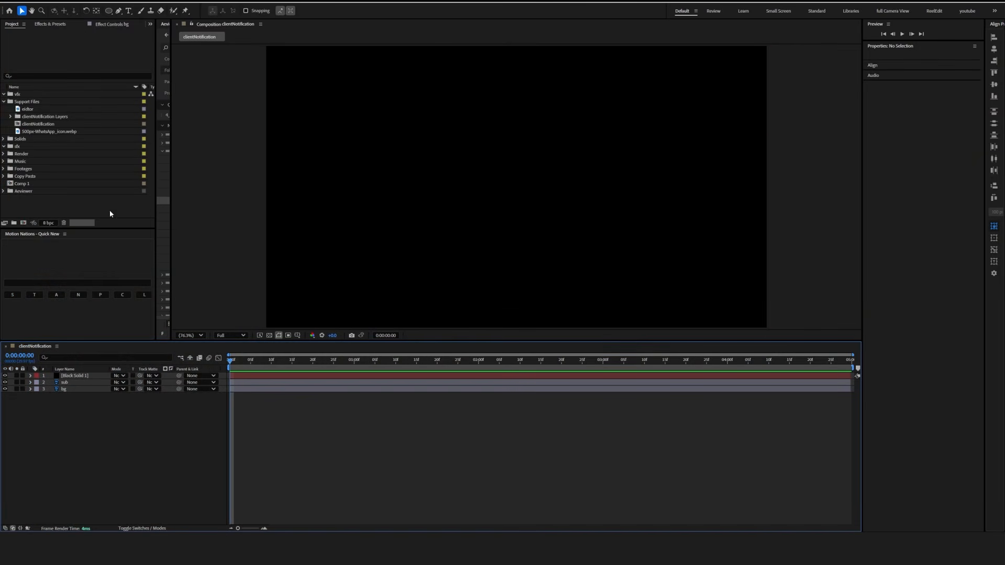
click(4, 102)
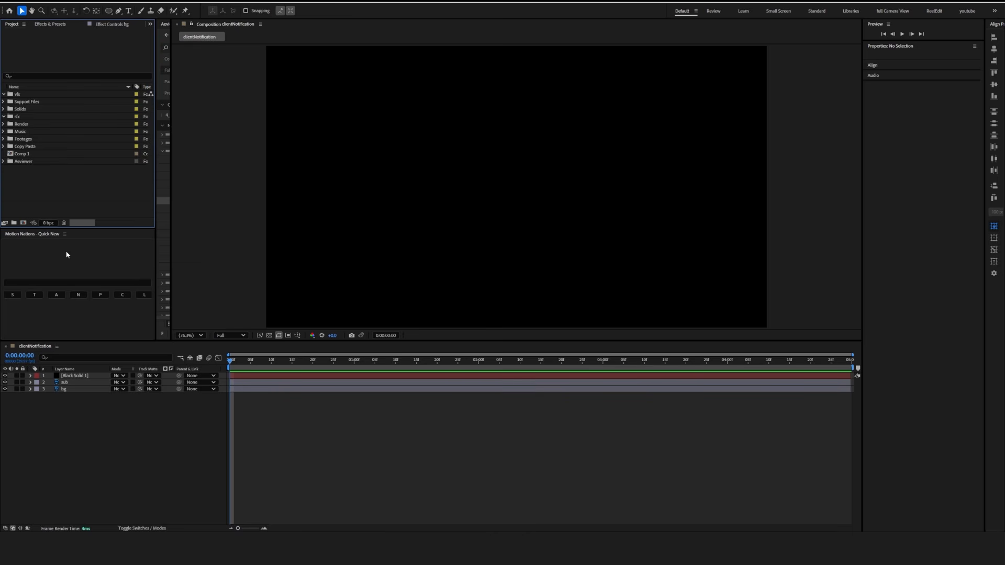
click(30, 104)
double_click(76, 173)
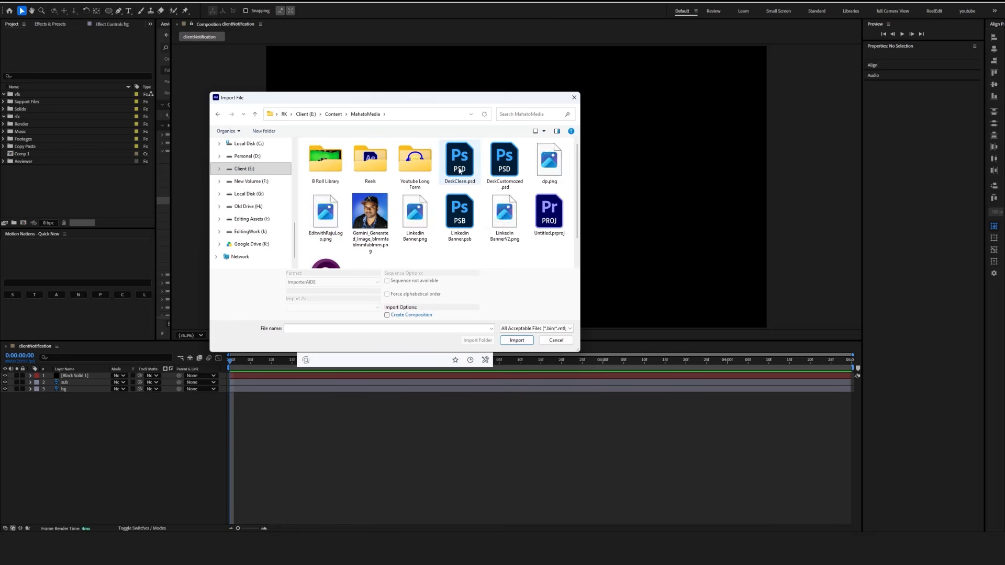
click(326, 212)
click(517, 340)
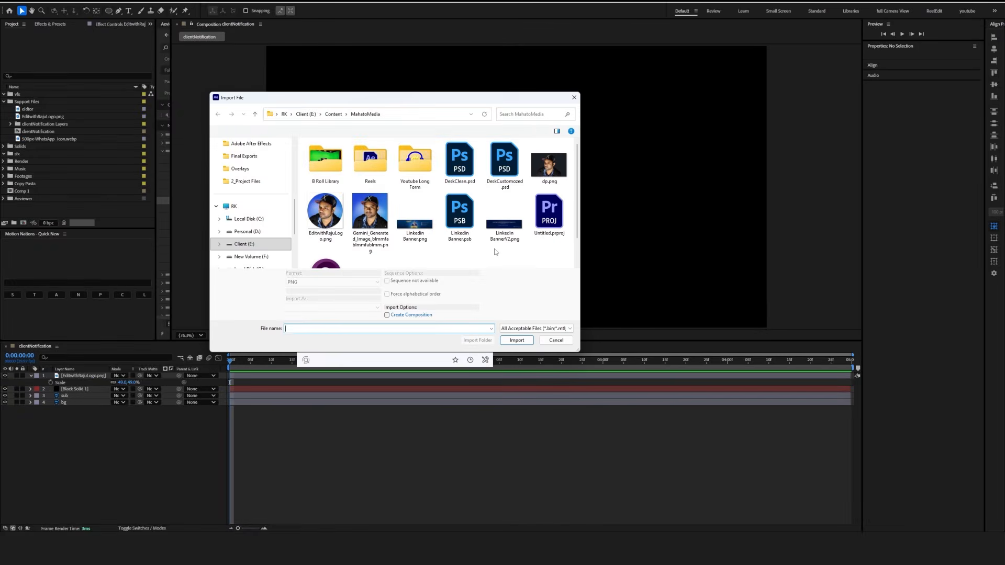
Step: Import a file from the B Roll Library folder and add it to the top of the clientNotification timeline
double_click(325, 162)
scroll(434, 203, down, 3)
click(549, 239)
click(517, 340)
drag(41, 110, 78, 375)
mouse_move(231, 362)
mouse_down()
mouse_move(469, 366)
mouse_move(230, 364)
mouse_up()
Step: Add the EditwithRajuLogo image from the MahatoMedia folder in Aeviewer directly to the composition
click(353, 453)
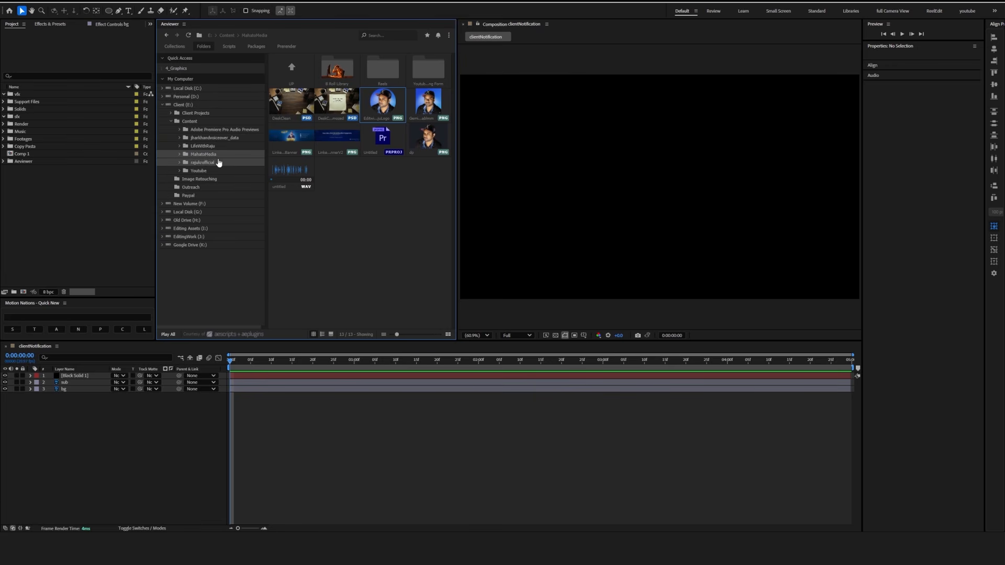
click(195, 157)
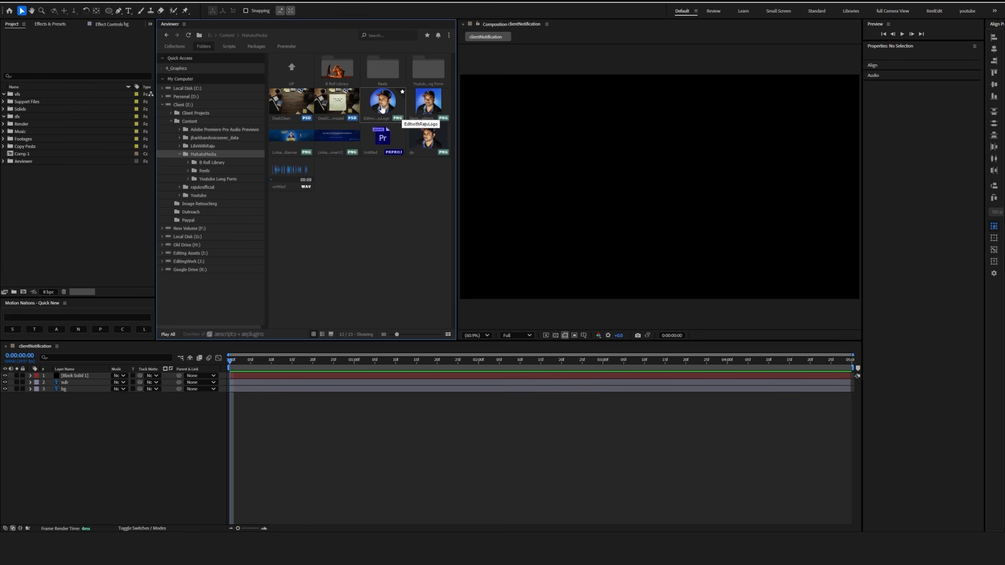
double_click(383, 109)
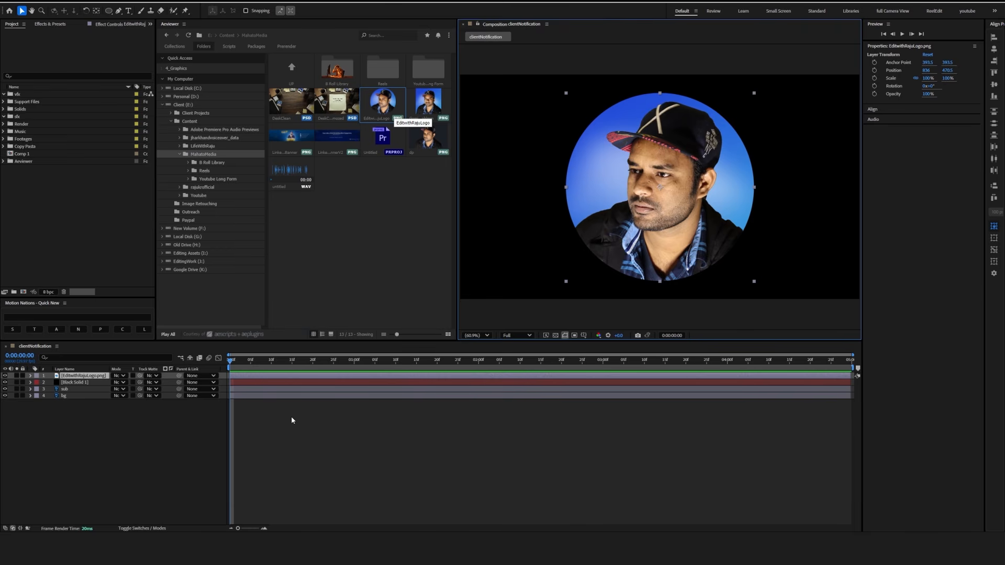
Step: Scale the logo image layer to 51% and move it to the upper-left area of the composition
key(s)
drag(121, 382, 99, 379)
drag(661, 210, 544, 166)
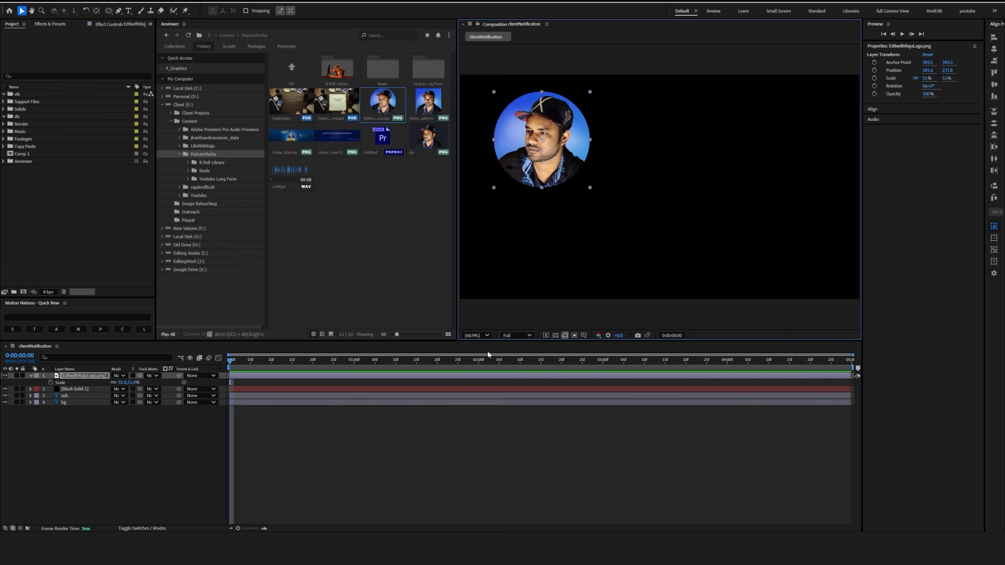
Step: Add the B Roll Library folder to Aeviewer's Quick Access and open it from there
double_click(336, 78)
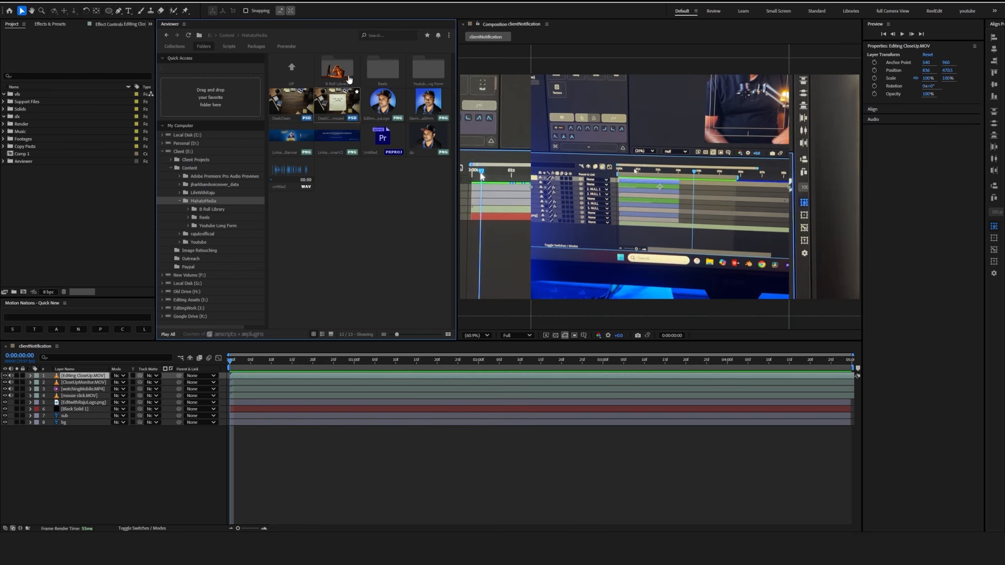
drag(350, 77, 208, 67)
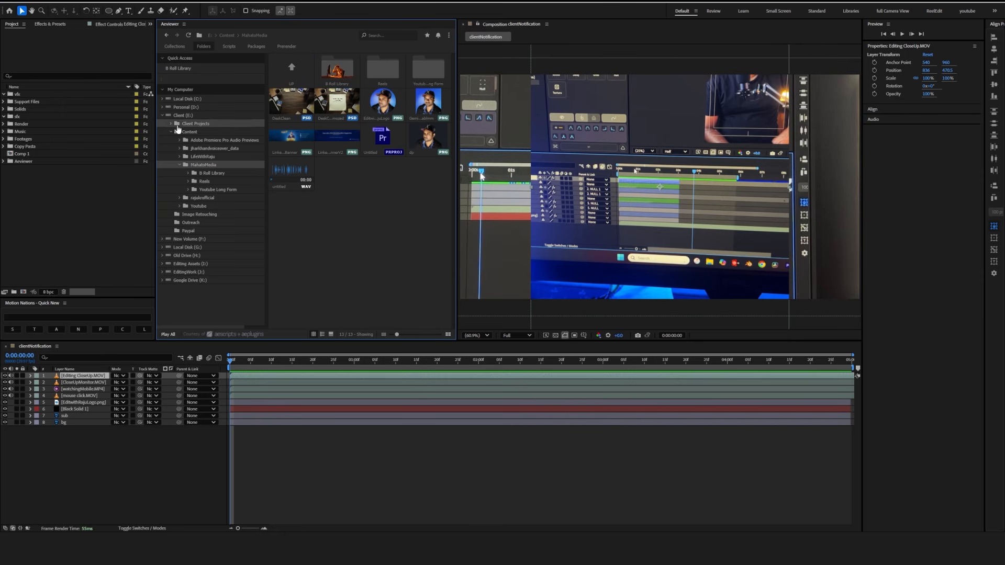
click(185, 69)
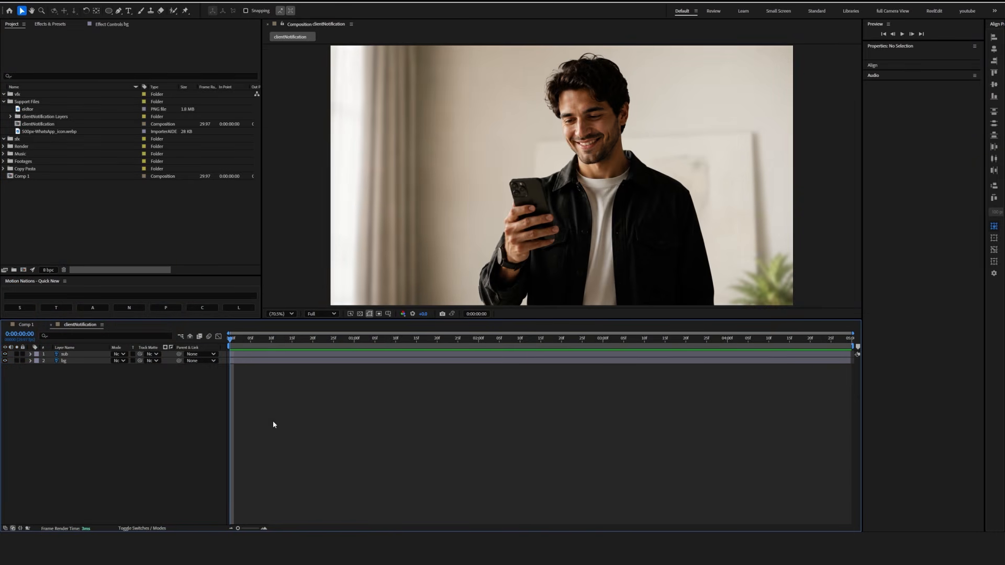
Step: Create two new adjustment layers above the sub and bg layers in the clientNotification composition
right_click(142, 458)
mouse_move(168, 358)
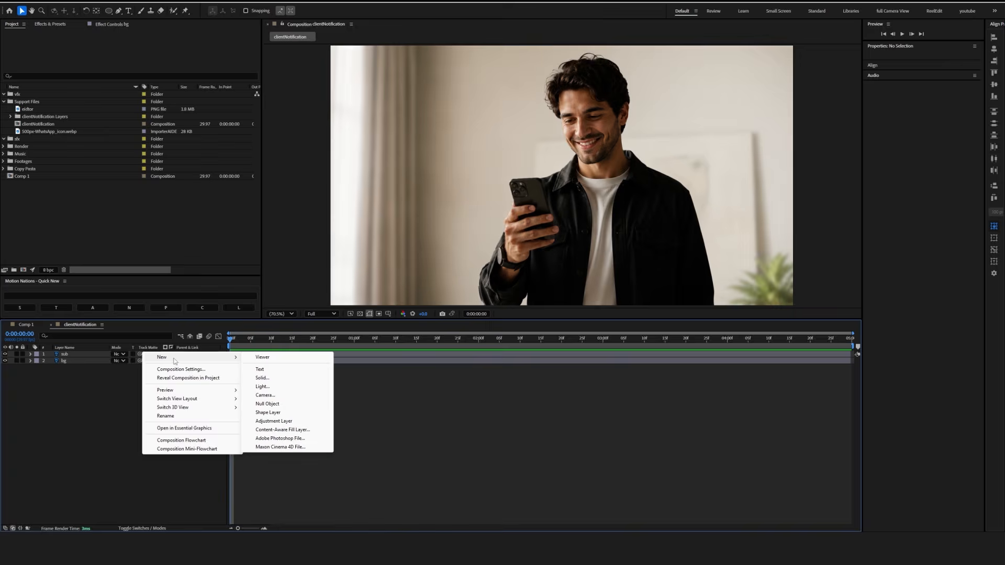
click(274, 421)
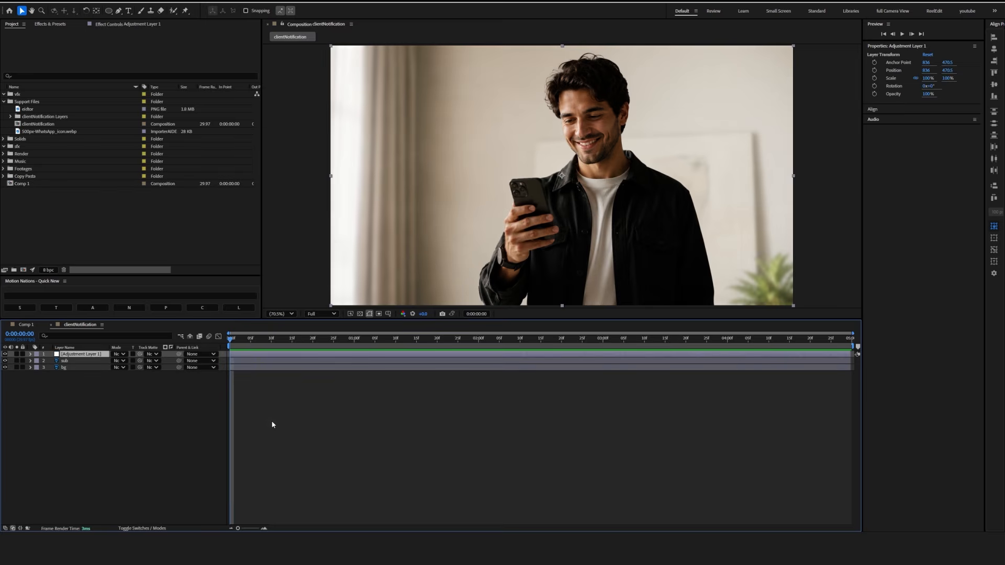
right_click(84, 426)
mouse_move(111, 431)
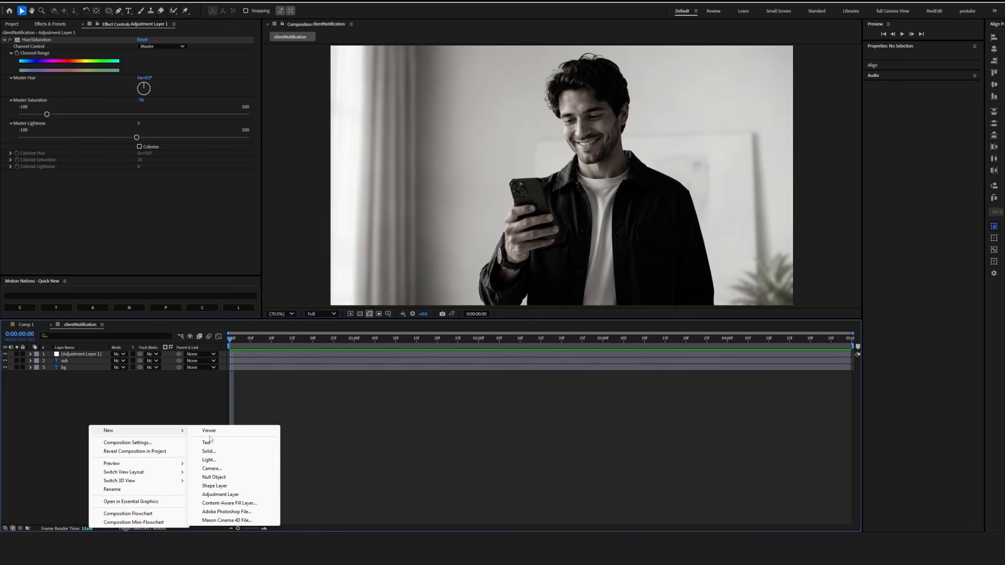
click(214, 494)
Step: Create a new camera layer in the composition, keeping the offered camera settings
right_click(110, 383)
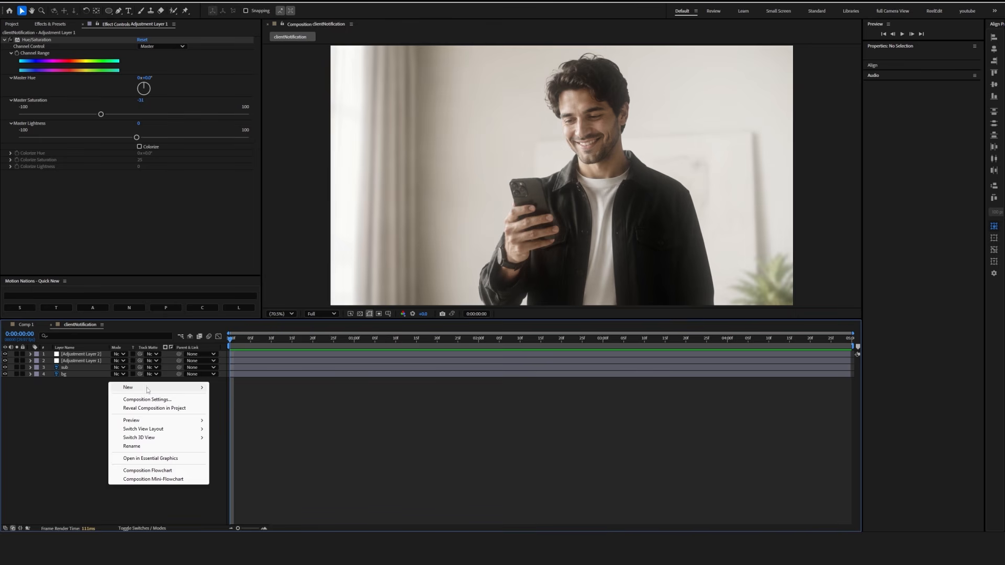
mouse_move(128, 387)
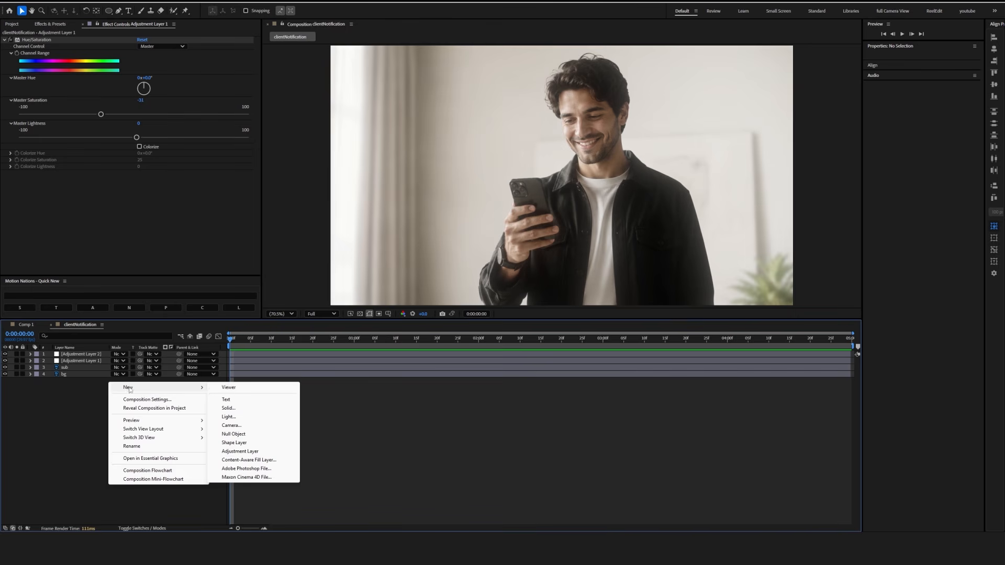
click(233, 419)
click(603, 343)
key(Return)
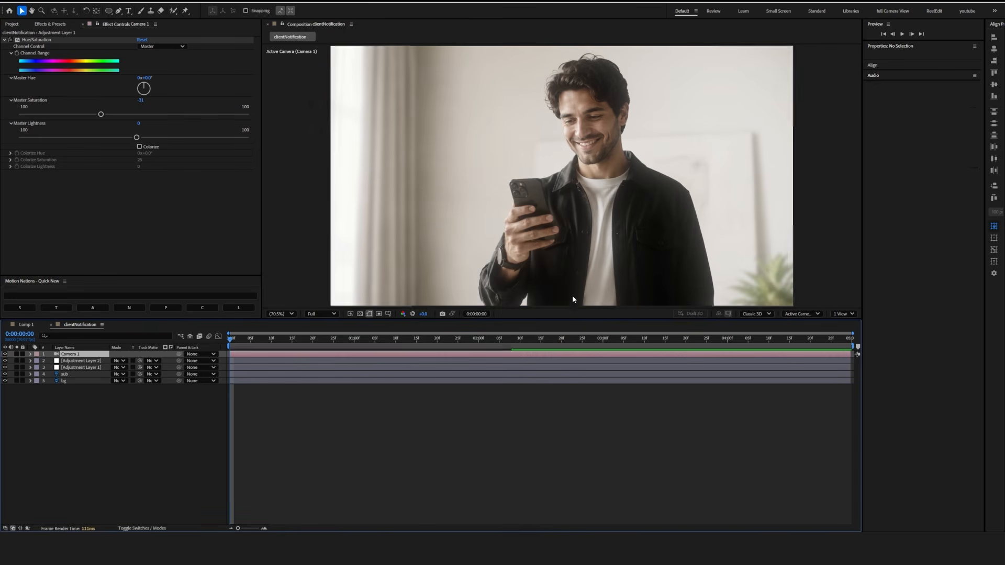
Step: Create a new null object in the composition through the regular new-layer command
right_click(117, 444)
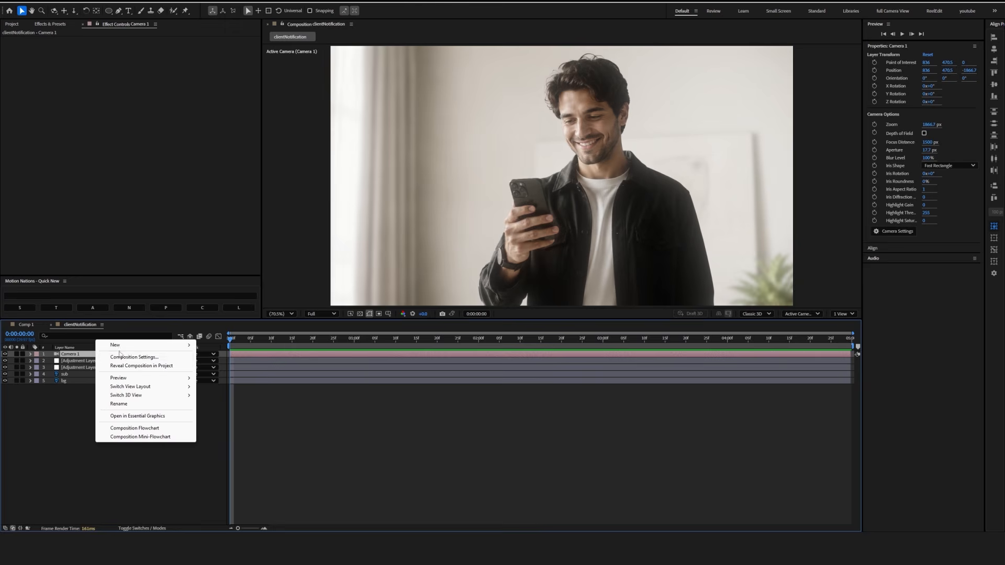
mouse_move(131, 345)
click(220, 392)
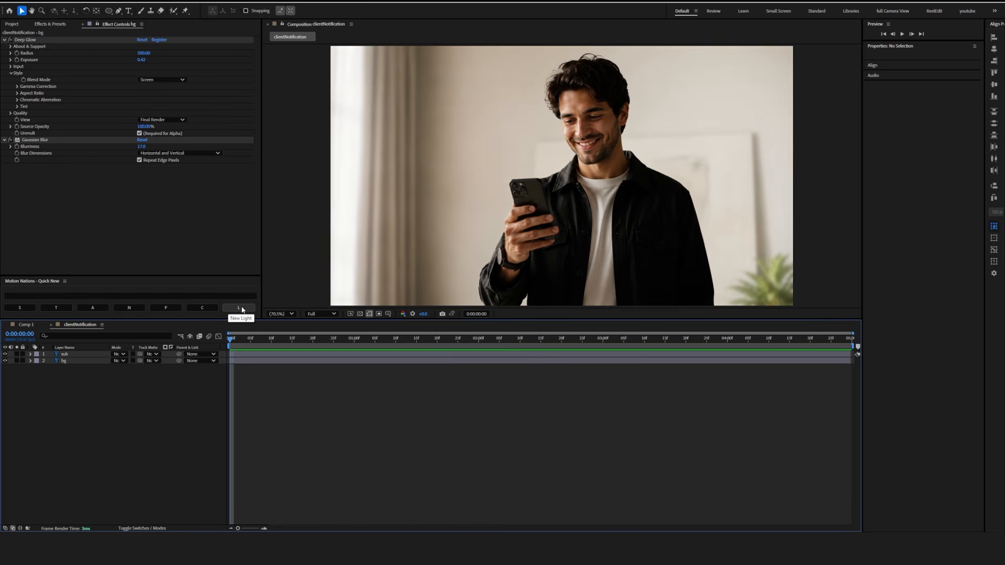
Step: Add five adjustment layers above the sub layer with the Quick New tool and clear the selection
click(93, 308)
click(92, 307)
click(93, 308)
click(93, 308)
click(93, 308)
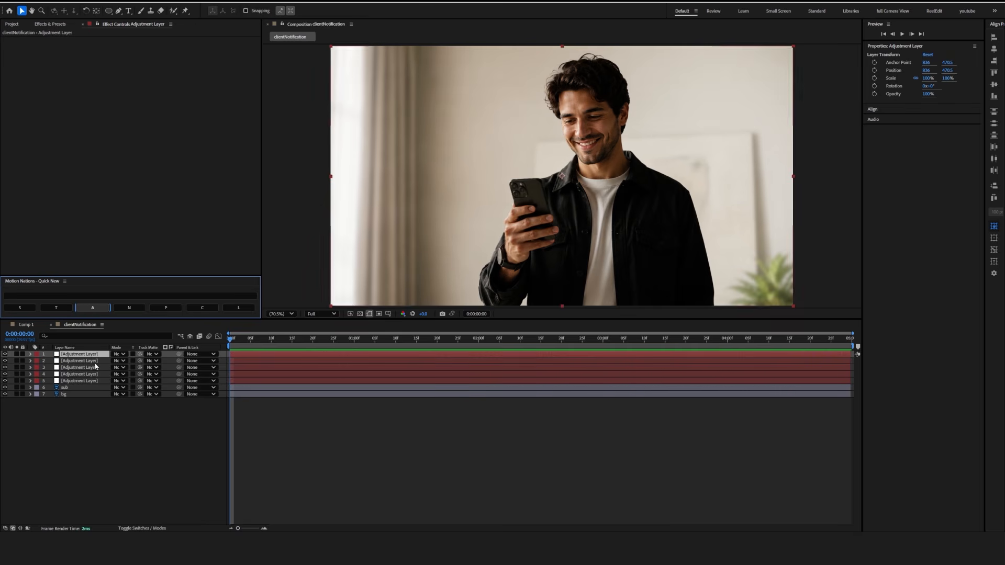
click(124, 442)
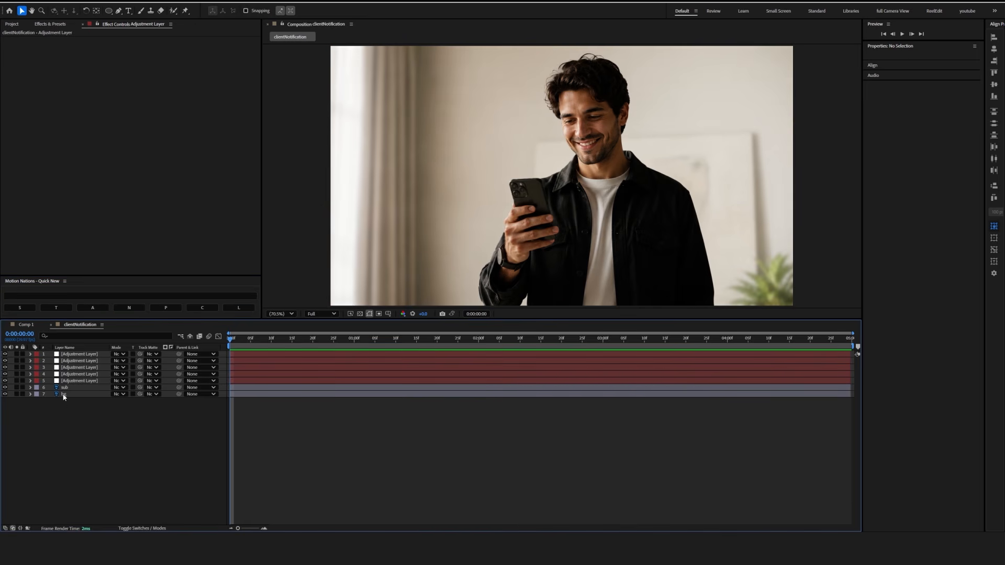
Step: Add three null objects above the adjustment layers with the Quick New tool
click(138, 309)
click(138, 309)
click(138, 309)
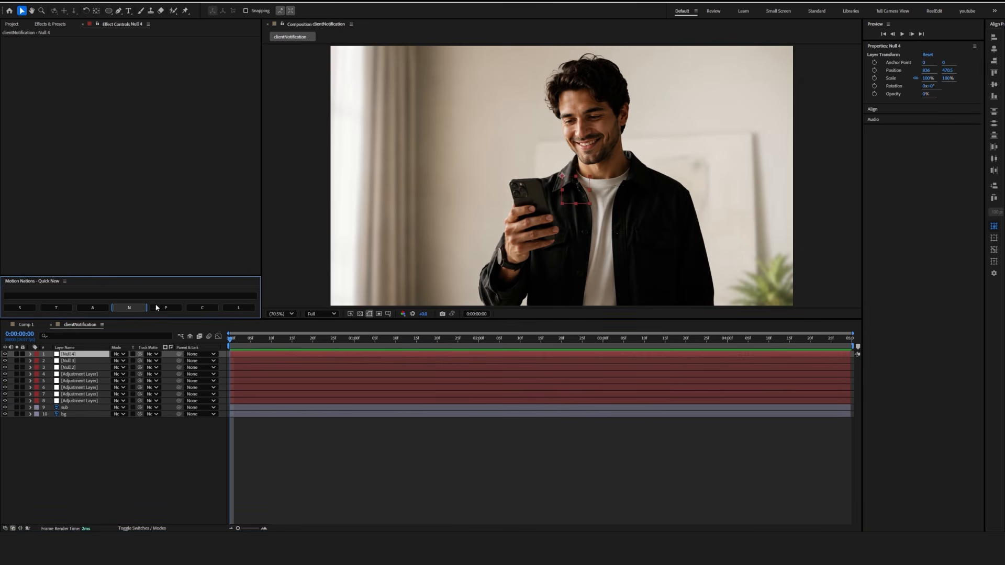
Step: Add a camera layer and an empty text layer above the null objects with the Quick New tool
click(202, 308)
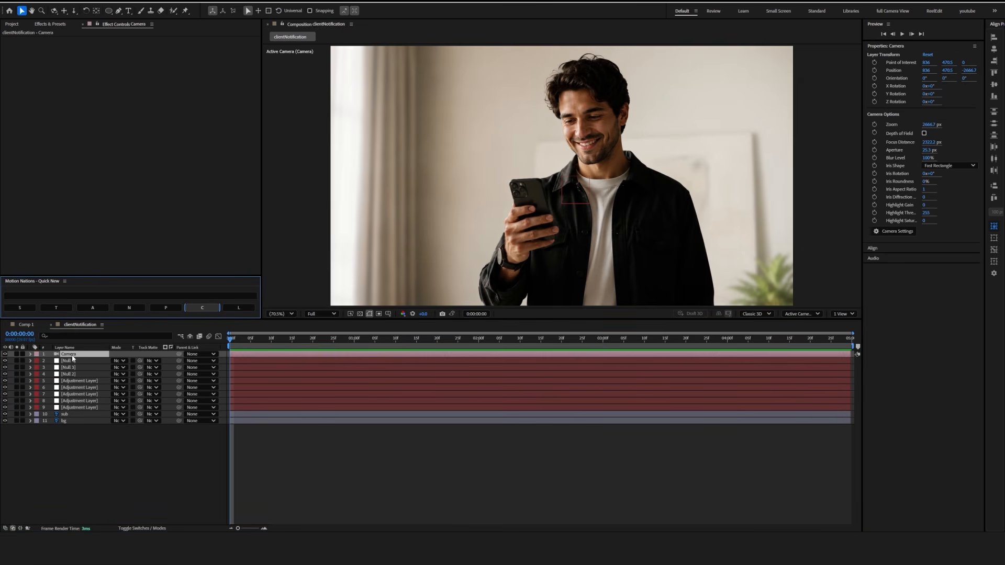
click(60, 310)
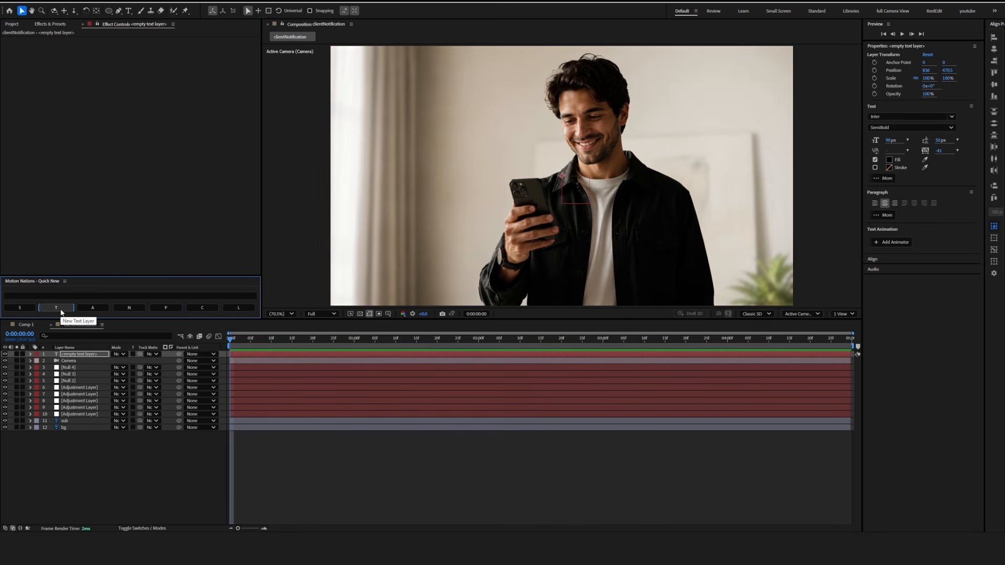
Step: Create a text layer named and reading "mahatomedia" with the Quick New tool and clear the selection
click(45, 296)
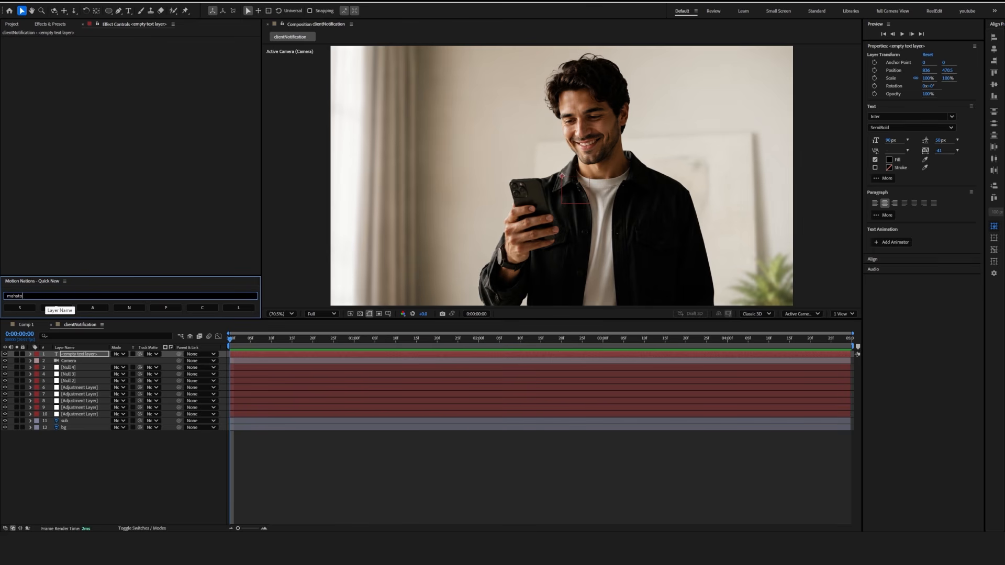
text(mahatomedia)
key(Return)
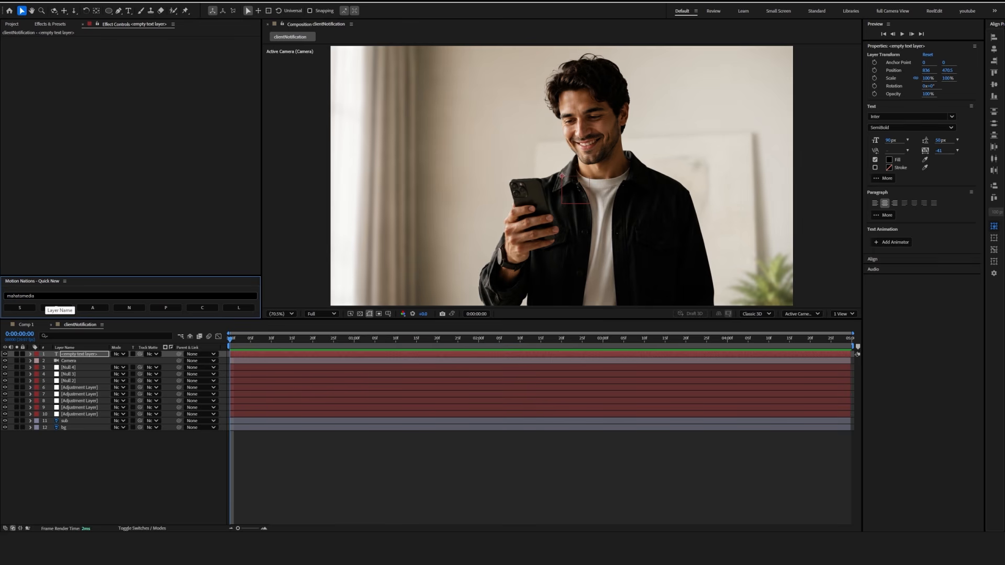
click(54, 309)
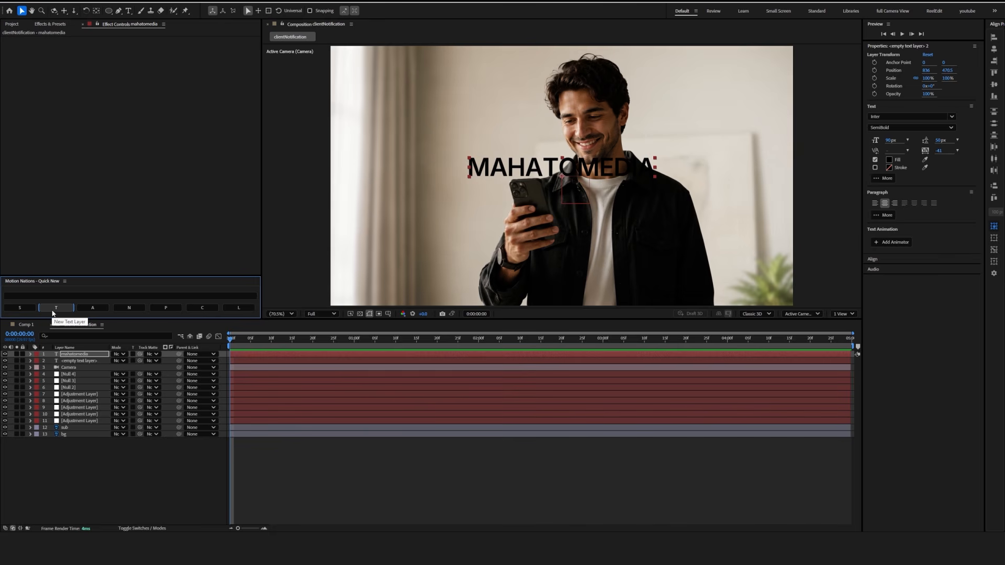
click(334, 457)
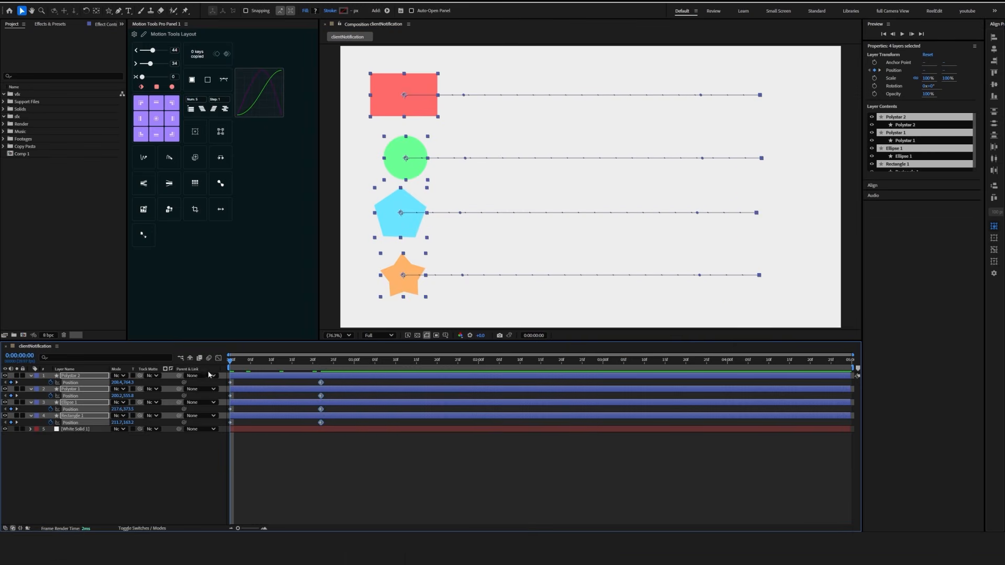
Step: Preview the position animation of the four shapes and clear their selection
key(space)
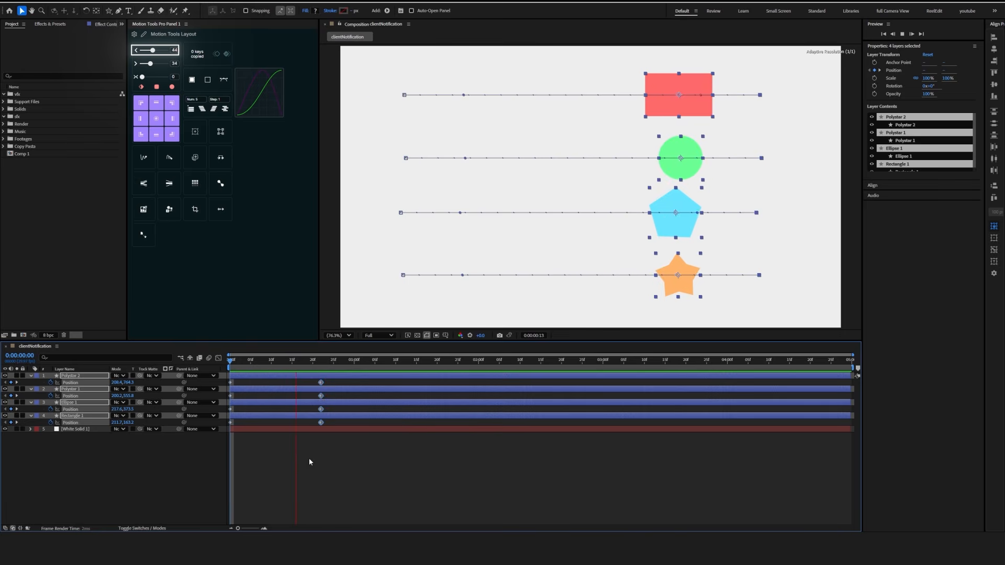
click(288, 481)
key(space)
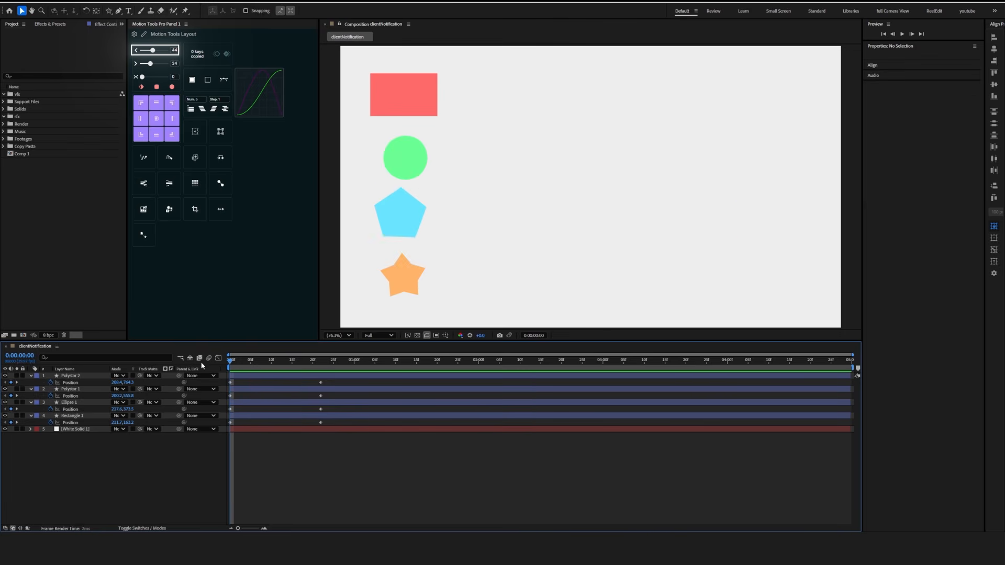
Step: Select the star's position keyframes and ease only the start of its movement to 67 with Motion Tools
drag(335, 381, 225, 386)
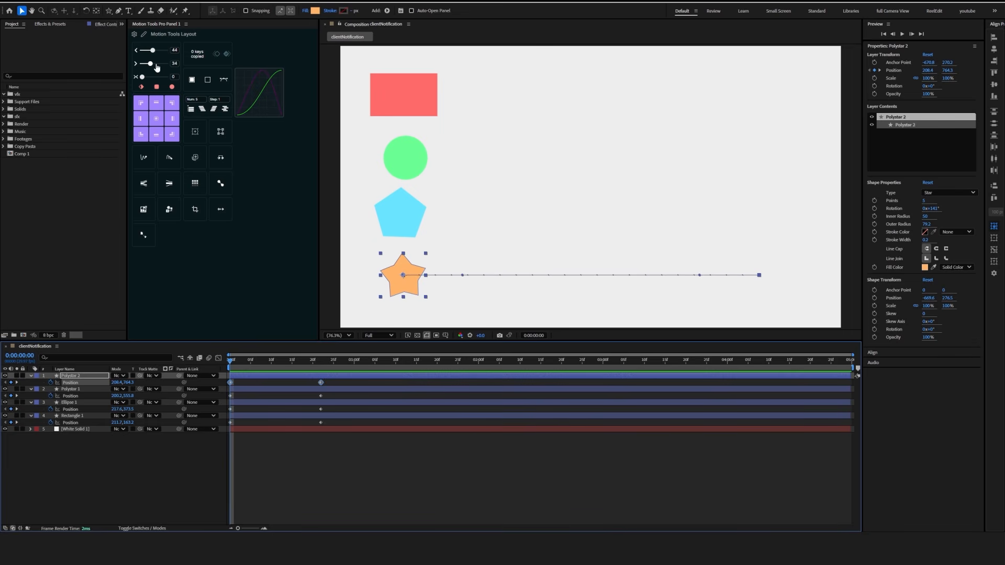
click(328, 464)
click(141, 57)
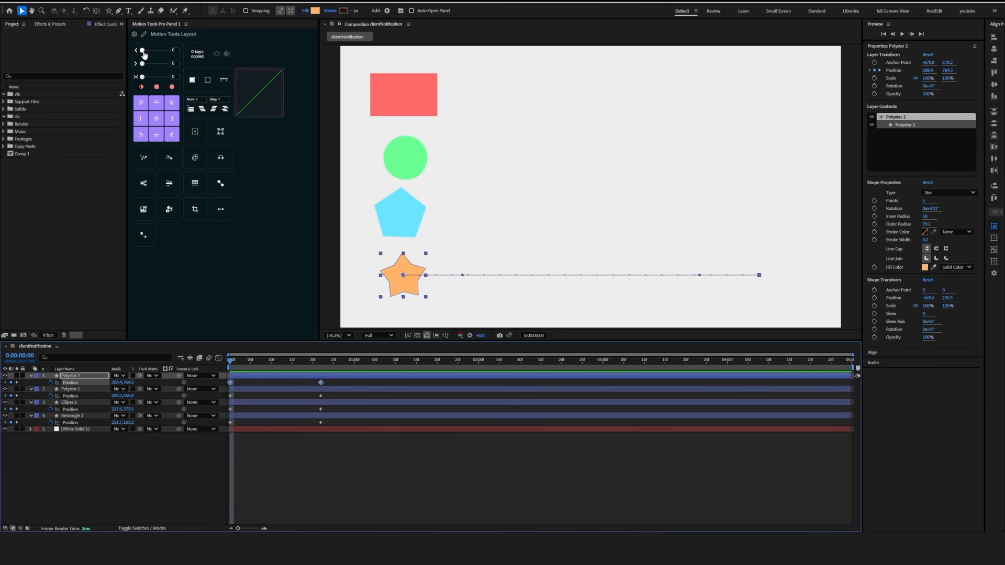
drag(143, 55, 159, 57)
Step: Inspect the speed graph of the star's position and play the animation to compare it with the other shapes
key(shift+F3)
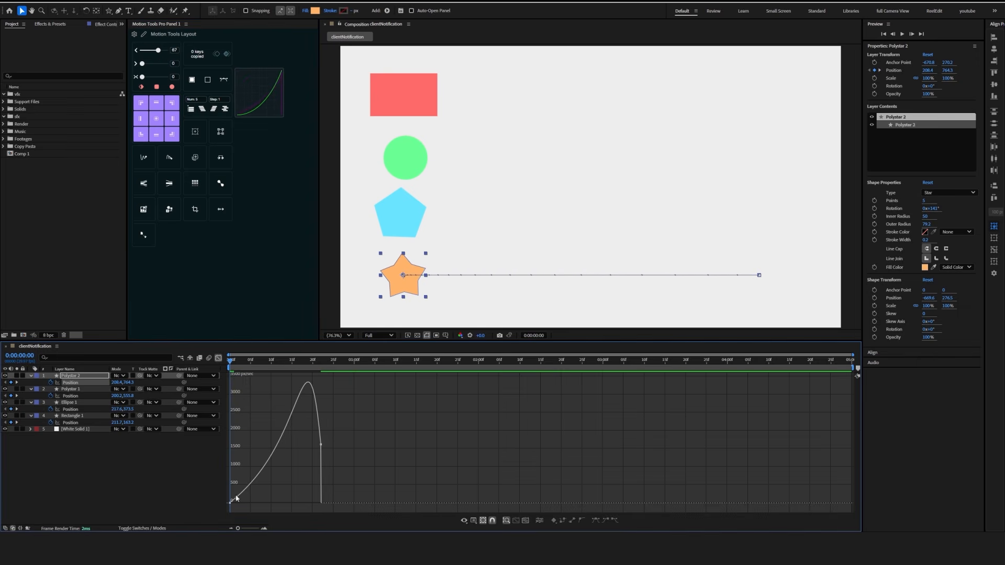
click(218, 359)
key(space)
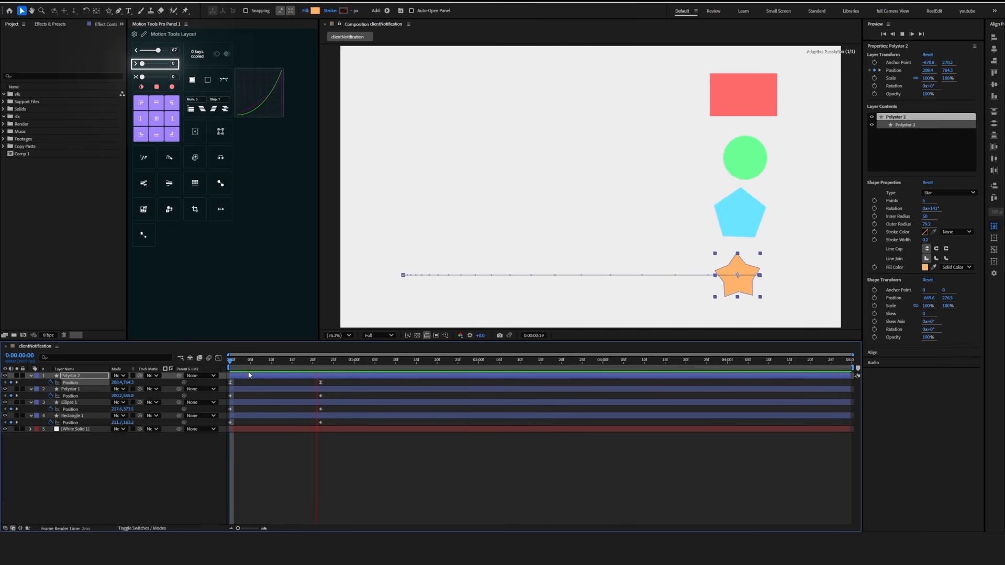
drag(268, 362, 229, 364)
key(space)
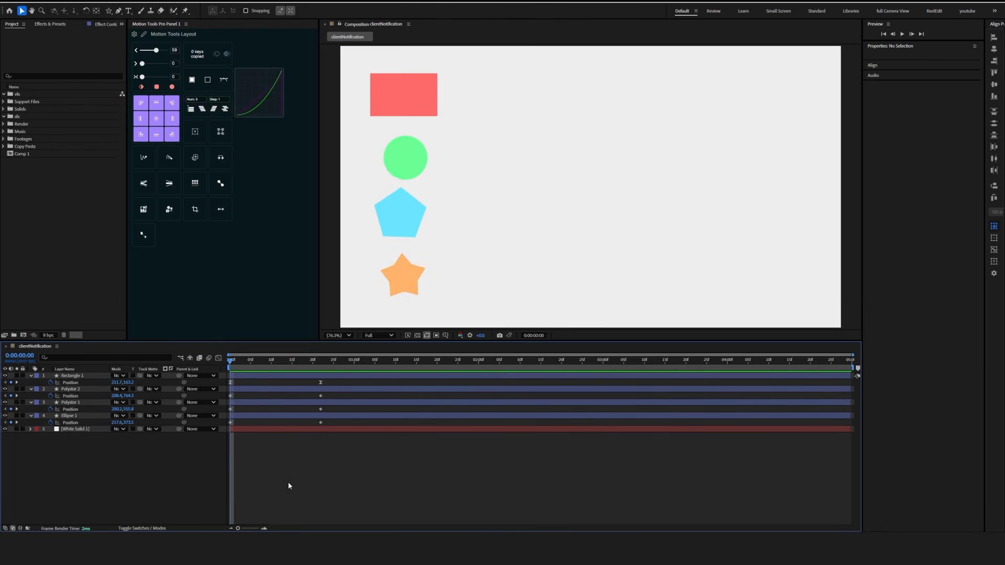
Step: Select the rectangle's position keyframes and ease the end of its movement to about 60 with Motion Tools
drag(328, 390, 222, 381)
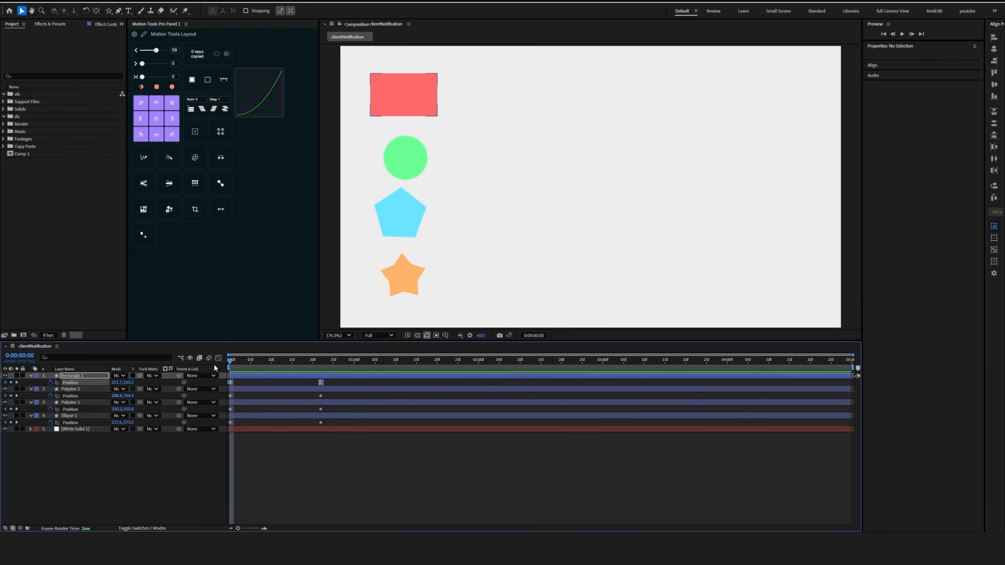
click(142, 65)
drag(150, 67, 156, 67)
Step: Inspect the speed graph of the rectangle's position and play back the eased movement
click(218, 359)
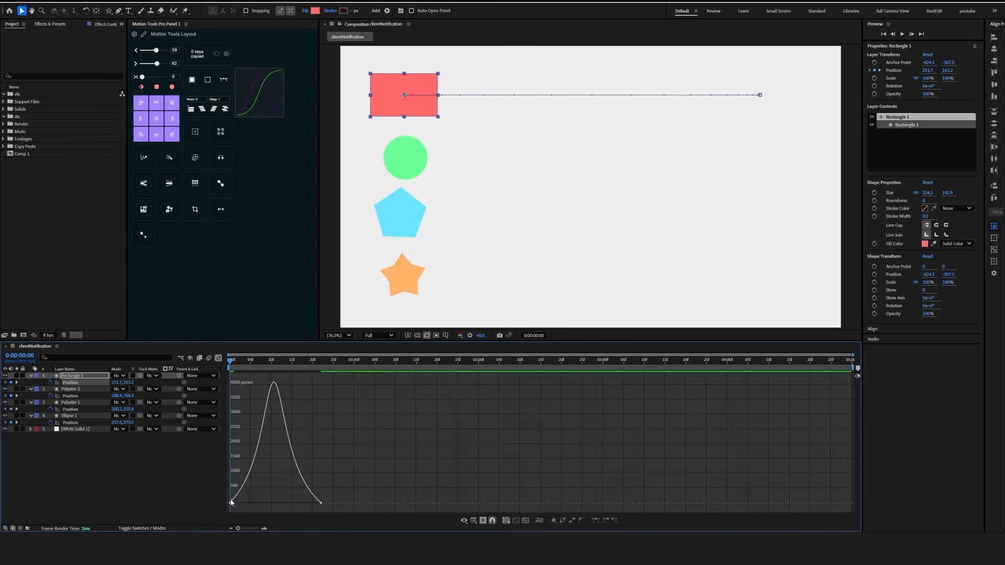
click(219, 358)
key(space)
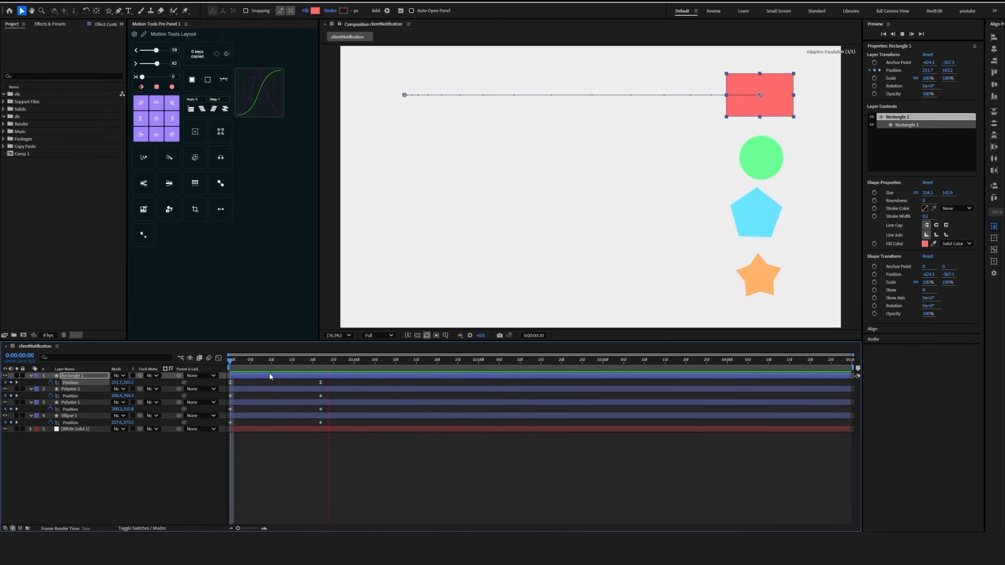
key(space)
Step: Ease both ends of the rectangle's movement together to 62 with Motion Tools and show its speed graph
drag(141, 77, 158, 79)
click(157, 86)
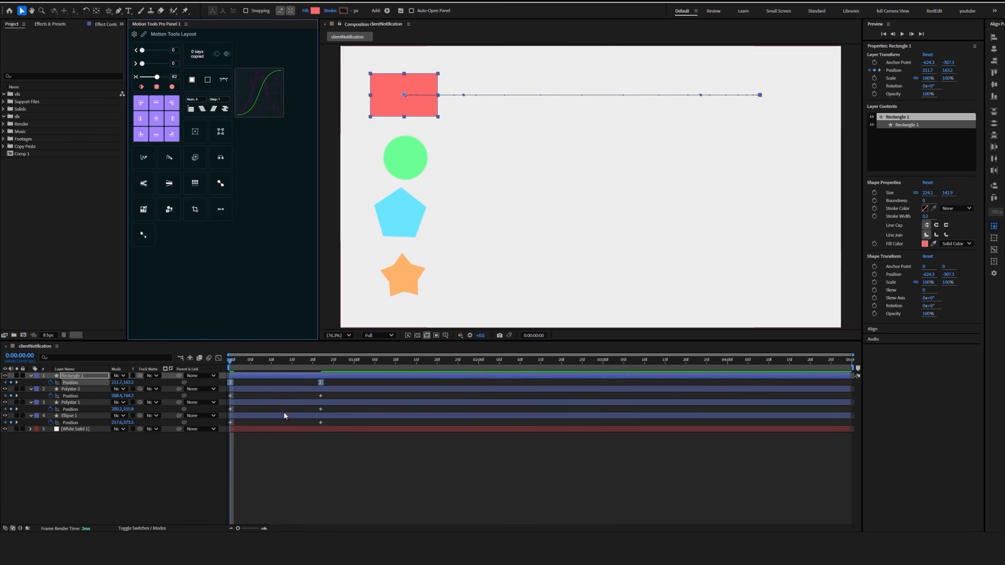
click(218, 358)
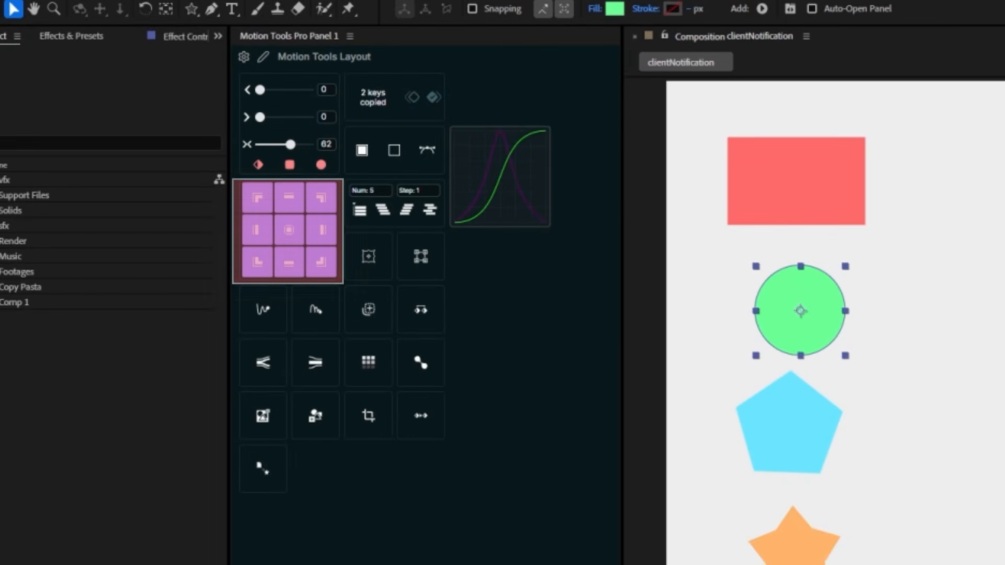
Step: Move the red rectangle's anchor point by hand to the middle of its top edge with the Pan Behind tool
click(811, 188)
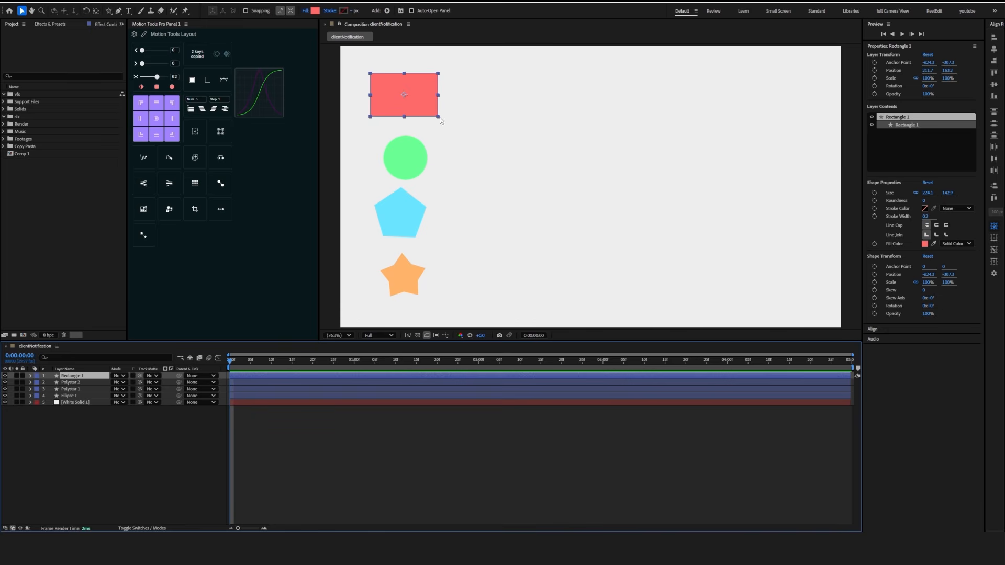
click(97, 11)
drag(404, 96, 438, 118)
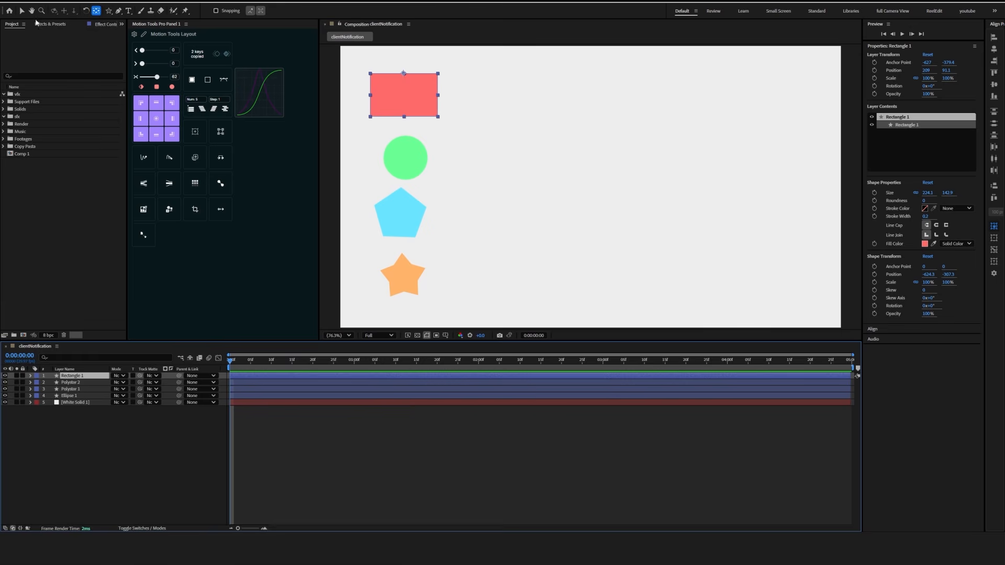
key(v)
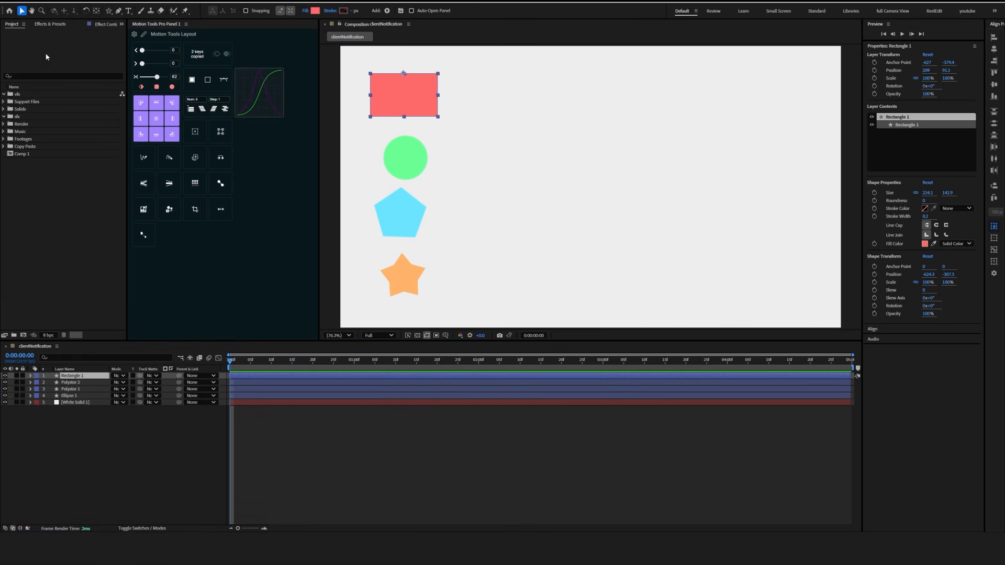
Step: Move the rectangle's anchor point with the Motion Tools anchor grid through its centre and corners, ending at the middle of its bottom edge
click(157, 124)
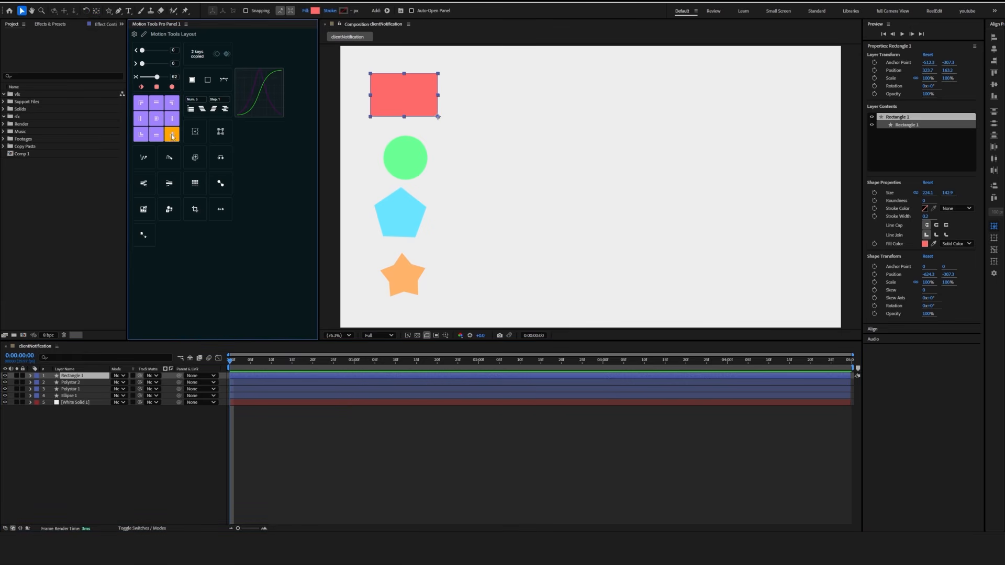
click(173, 106)
click(141, 134)
click(156, 134)
Step: Stagger the position keyframes of all four shapes by 1 frame per layer with Motion Tools and return to the first frame
drag(469, 546, 317, 564)
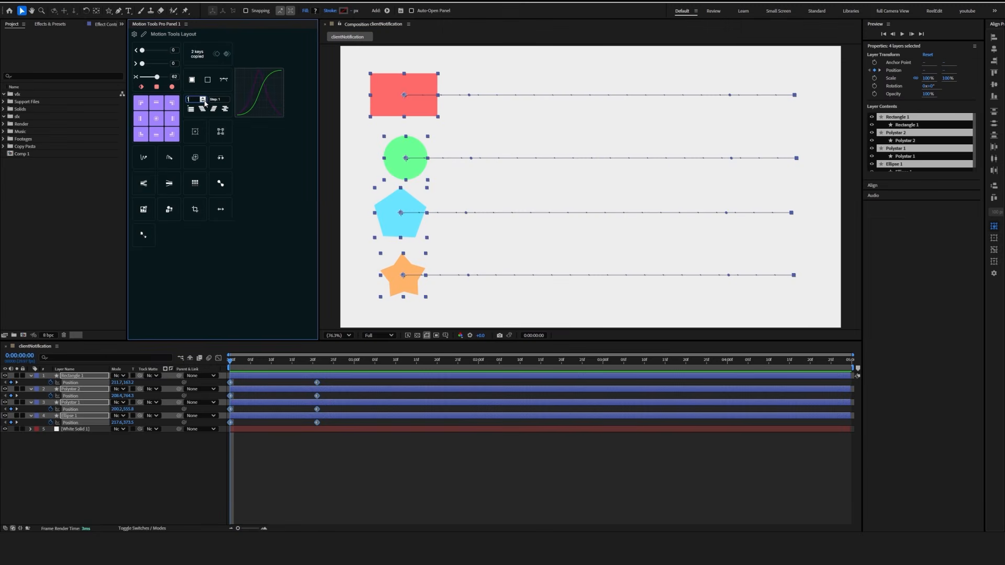
click(313, 433)
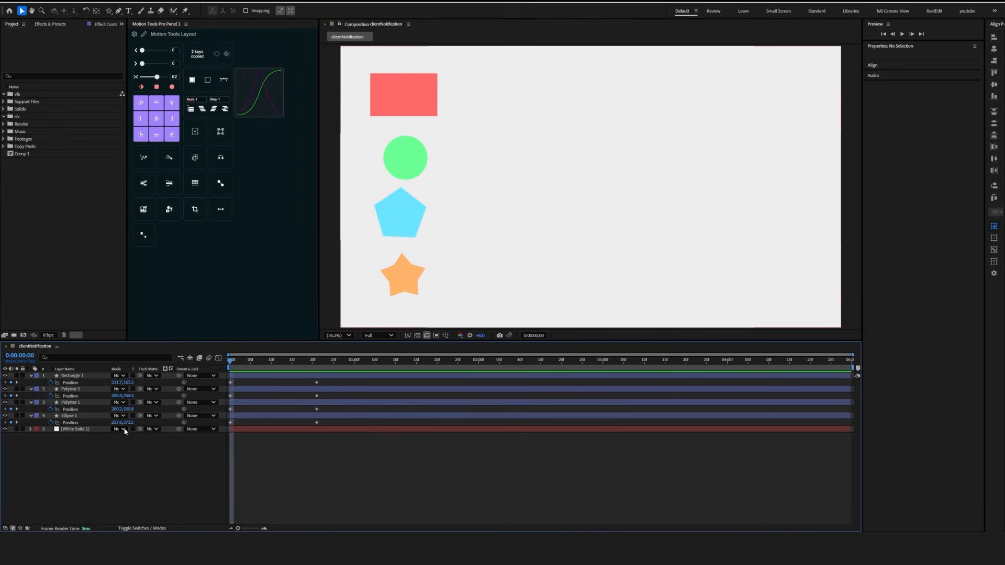
click(292, 376)
drag(328, 378, 229, 426)
click(203, 110)
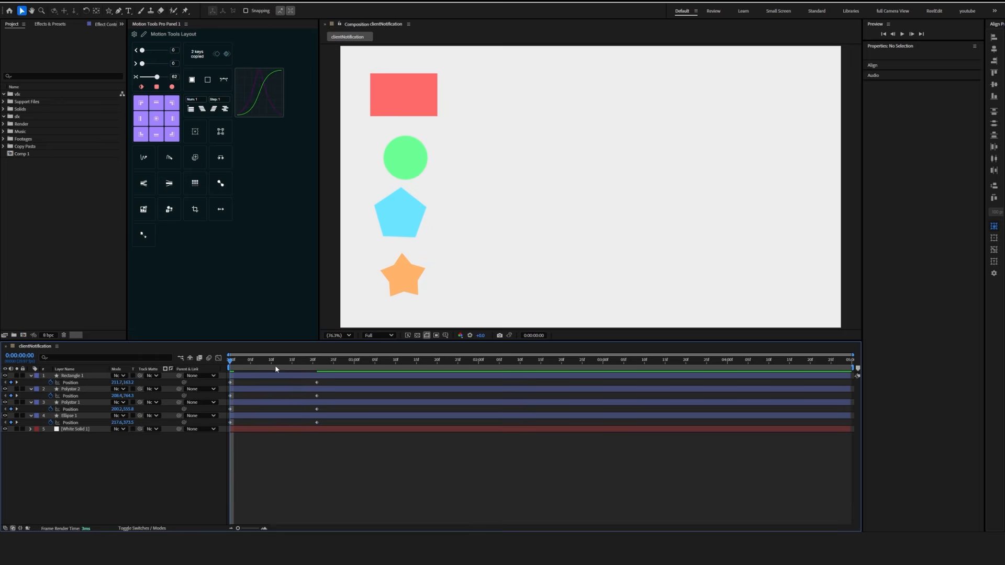
drag(276, 366, 211, 372)
Step: Stagger the position keyframes of all four shapes by 4 frames per layer with Motion Tools
click(202, 99)
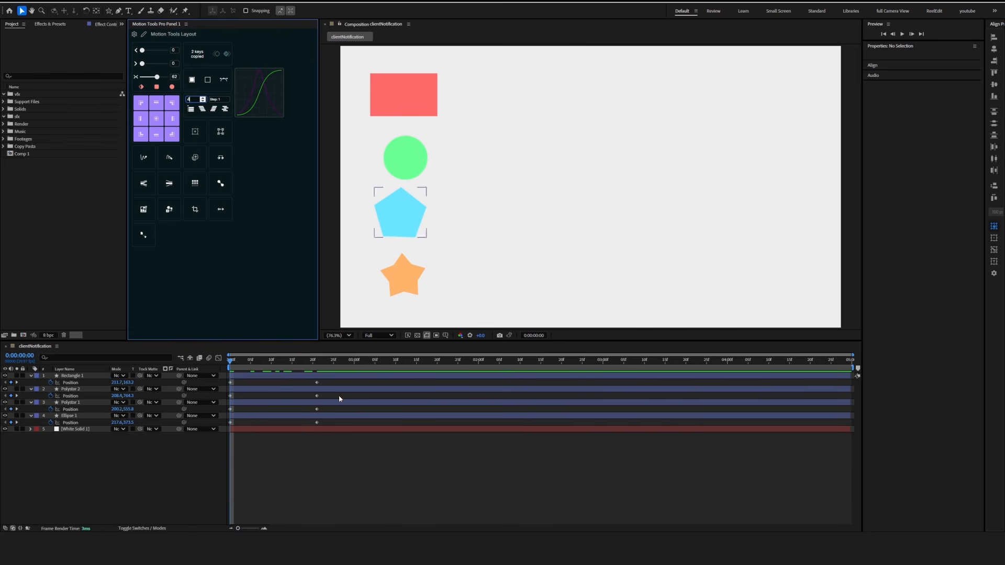
drag(338, 373, 312, 424)
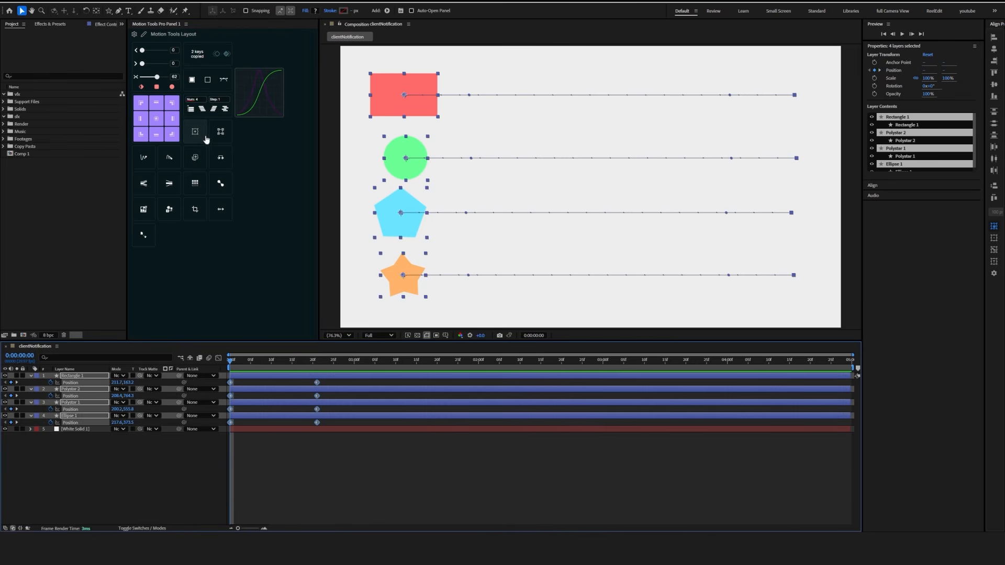
click(202, 111)
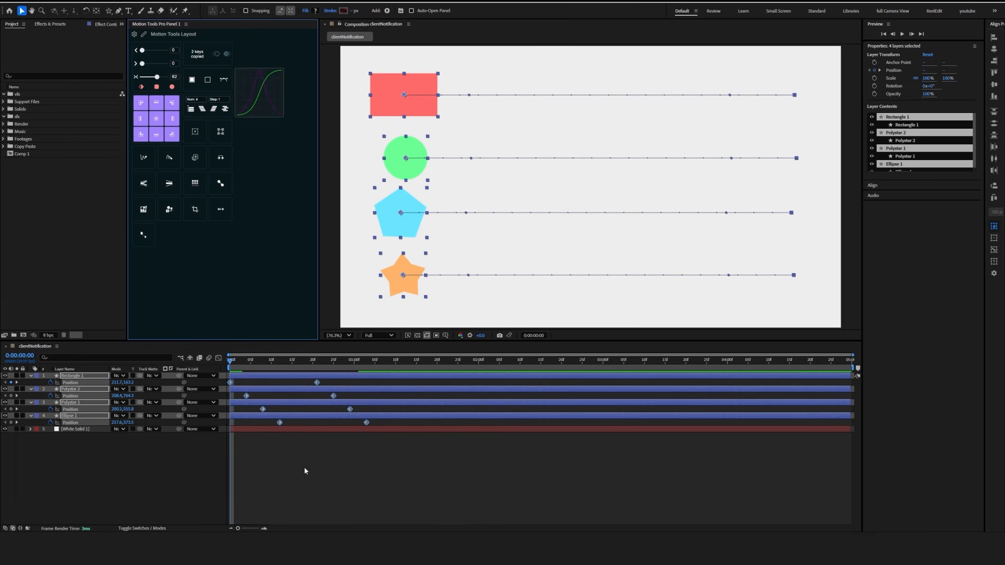
Step: Undo the four-frame stagger and apply the stagger to the same keyframes in the reverse direction
click(333, 477)
key(ctrl+z)
key(ctrl+z)
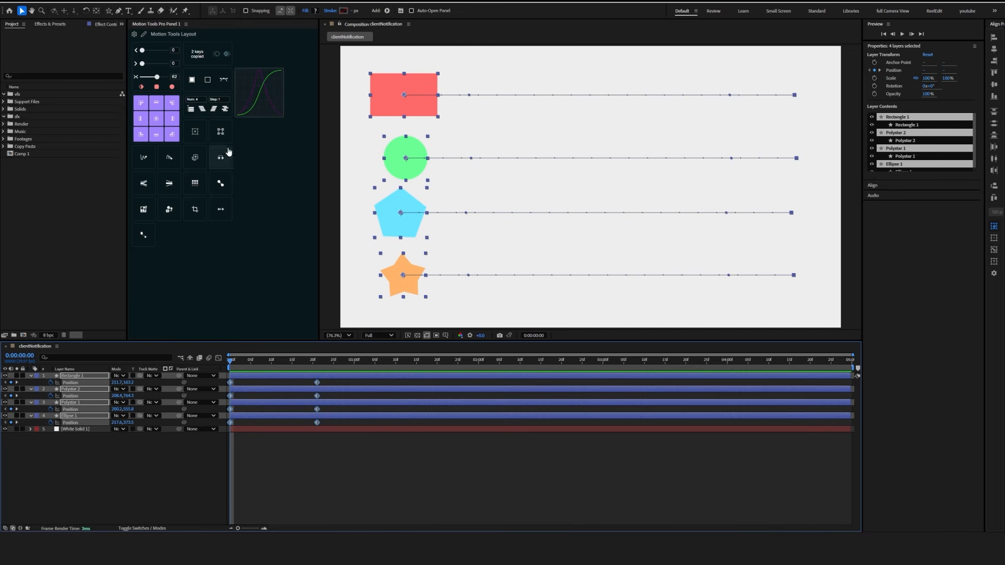
click(214, 111)
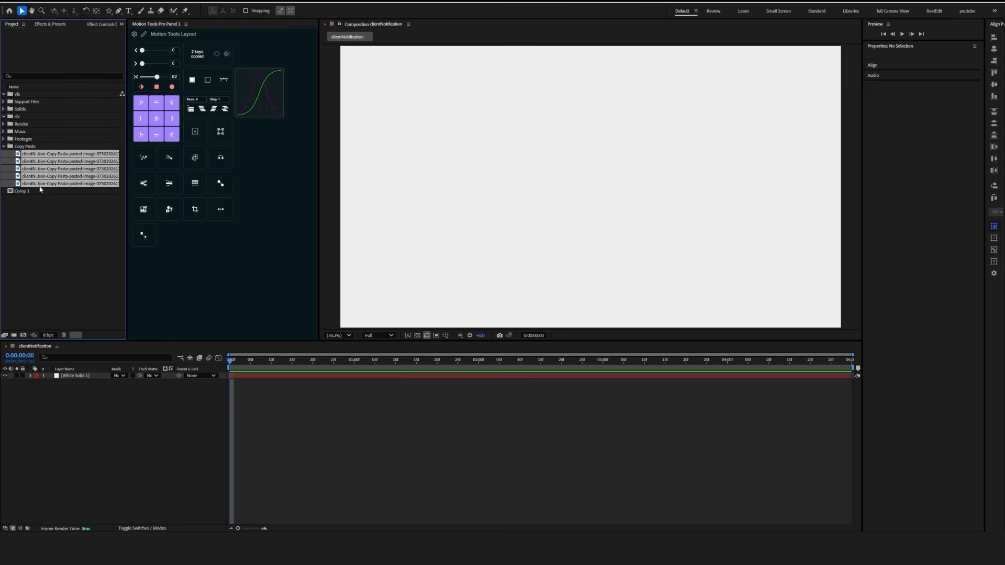
Step: Add the five pasted images from the Copy Pasta folder to the composition and duplicate them all
drag(40, 186, 37, 378)
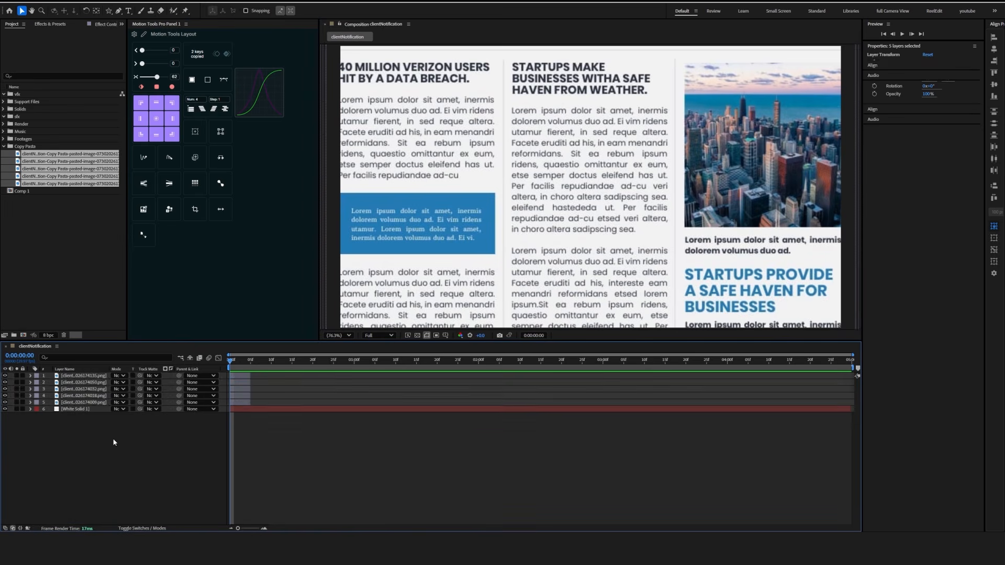
click(84, 403)
shift+click(83, 376)
key(ctrl+d)
click(105, 501)
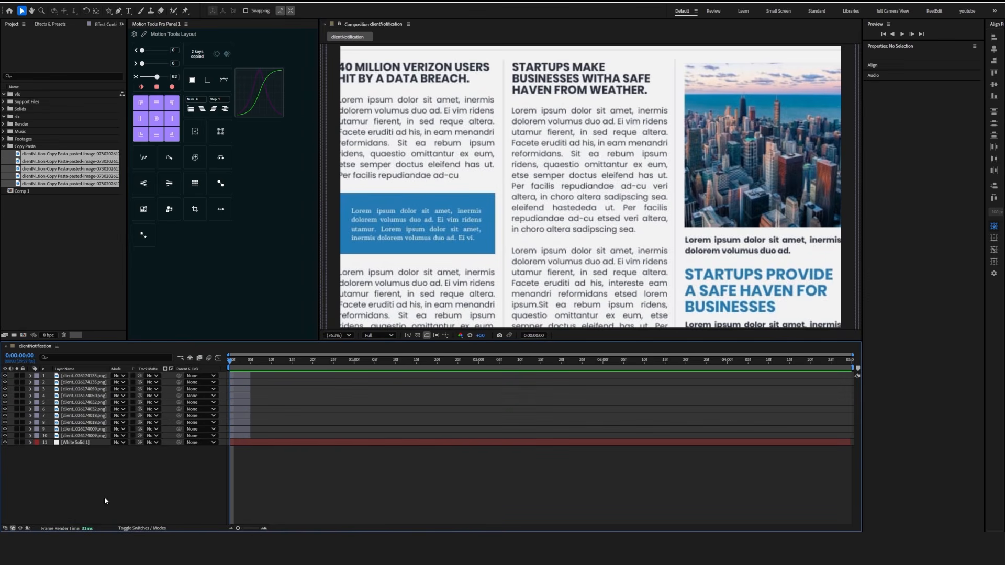
Step: Stagger all ten image layers in time in the reverse direction with Motion Tools and preview the sequence
click(84, 435)
shift+click(84, 376)
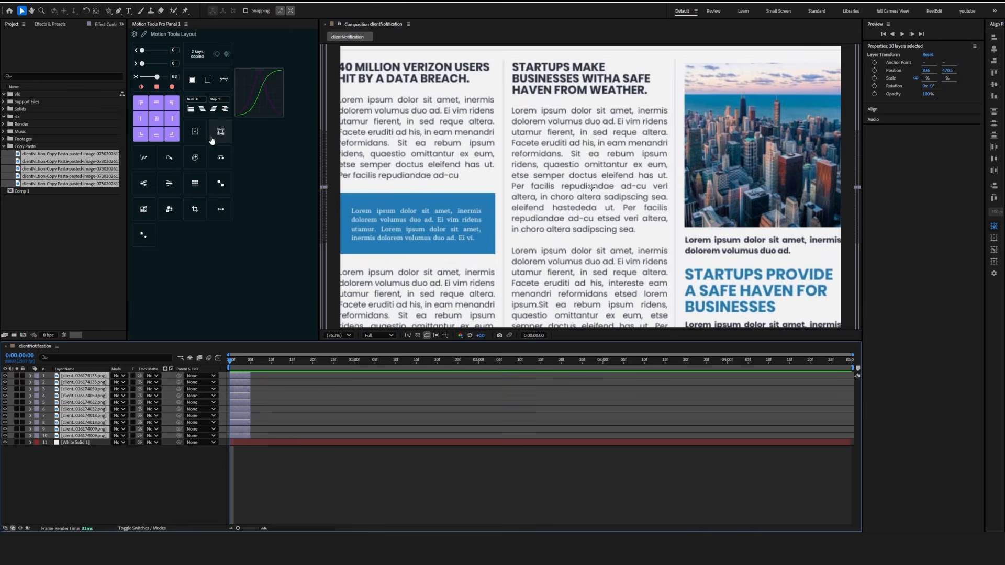
click(214, 109)
click(288, 480)
key(space)
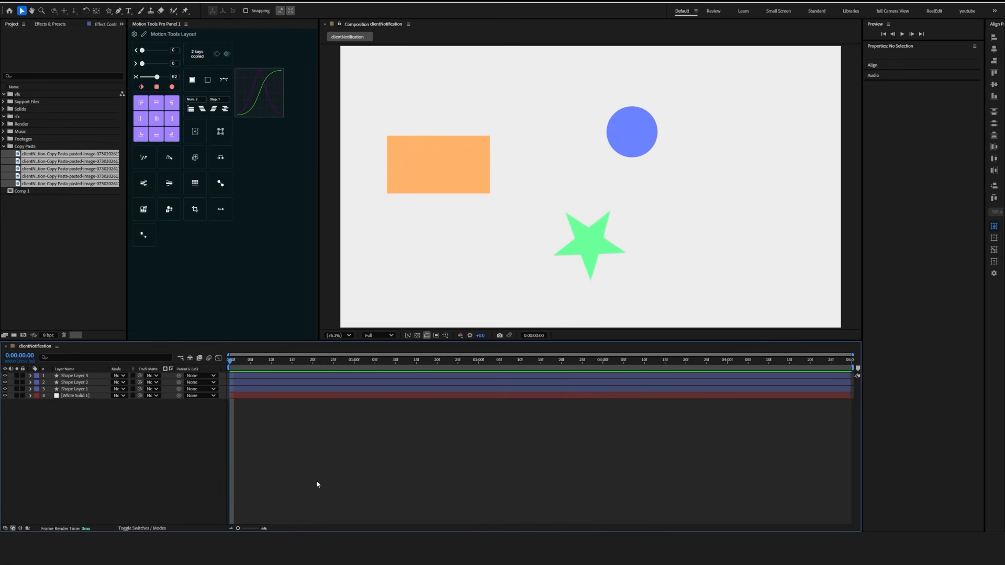
Step: Create one shared null at the centre of the three shape layers with Motion Tools and reveal the null's scale
click(74, 389)
shift+click(80, 376)
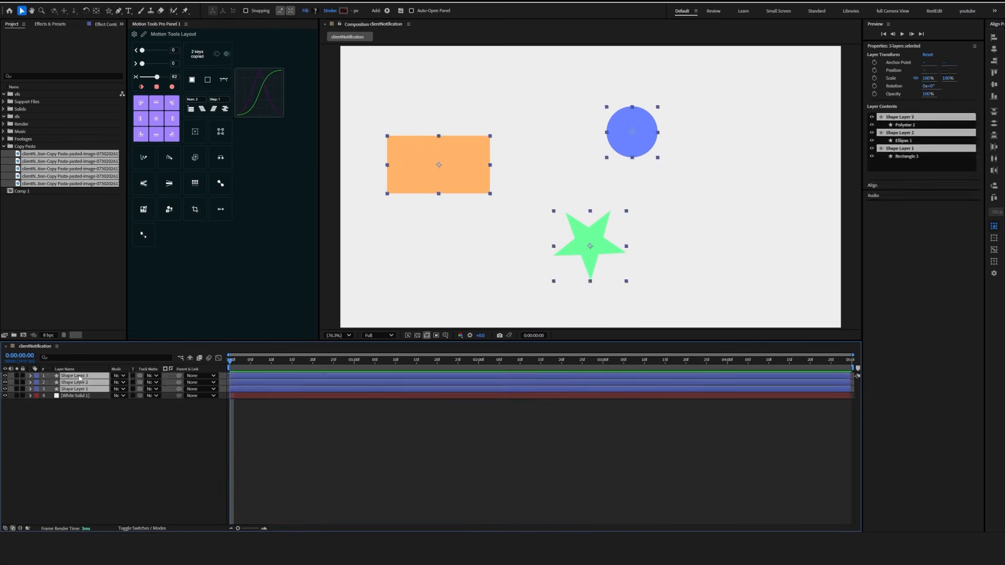
click(193, 135)
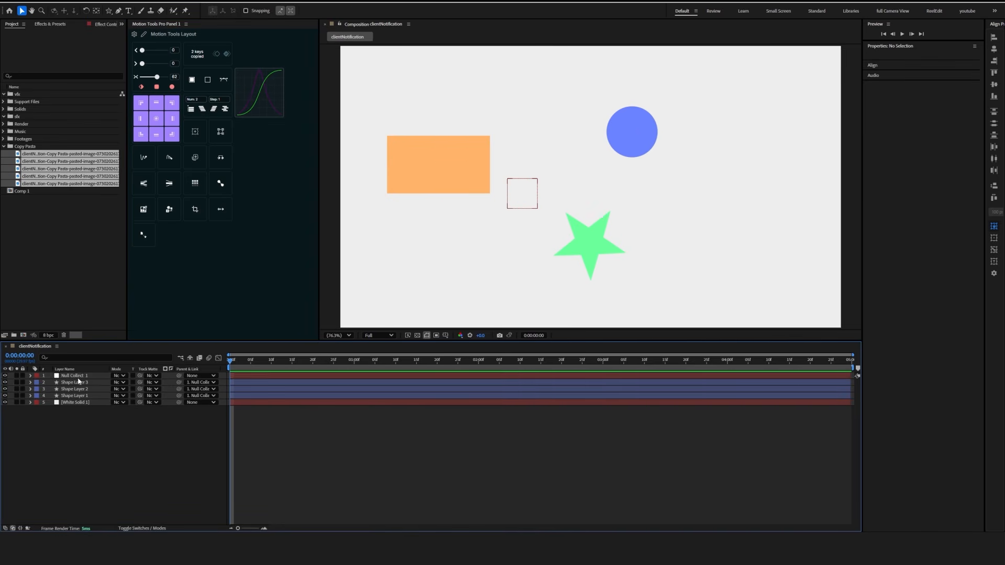
key(s)
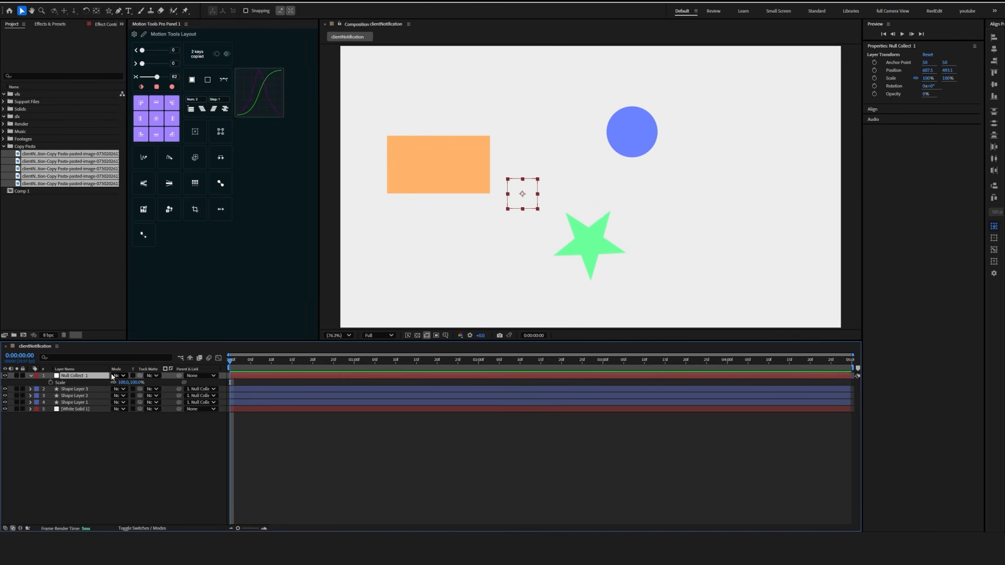
Step: Undo the shared null and add a separate null to each of the three selected shape layers
key(ctrl+z)
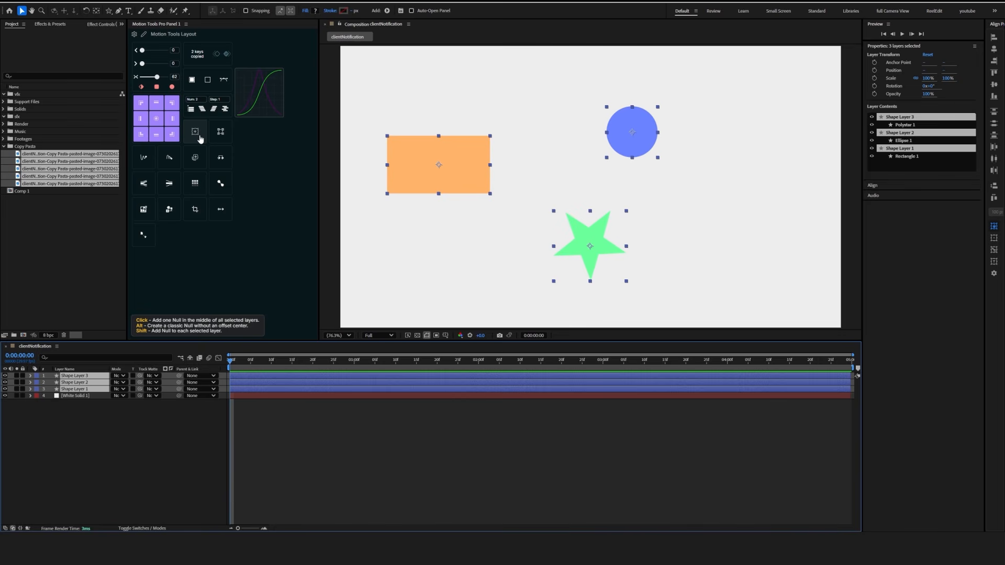
shift+click(196, 135)
click(65, 459)
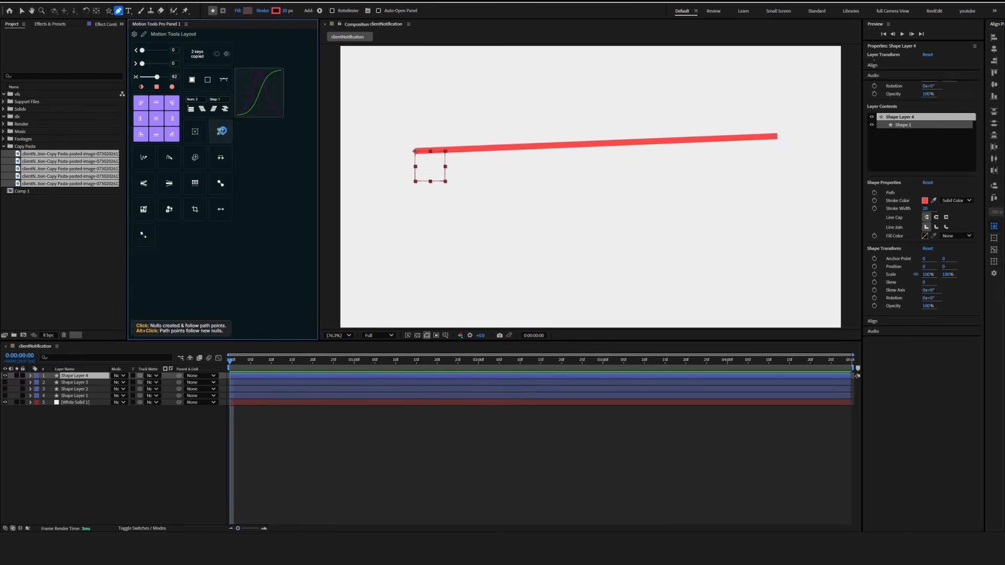
Step: Create nulls for the red line's path points with Motion Tools and move both end nulls inward
click(222, 131)
drag(777, 137, 706, 136)
drag(416, 151, 634, 151)
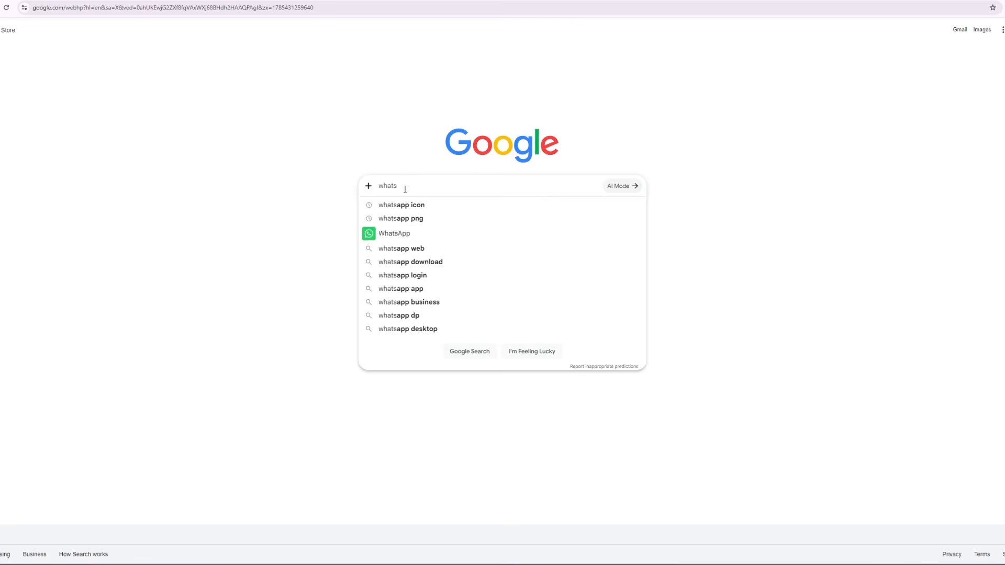
Step: Search Google for "whatsapp icon", open the Wikimedia Commons file page and download the icon at 500px
click(397, 204)
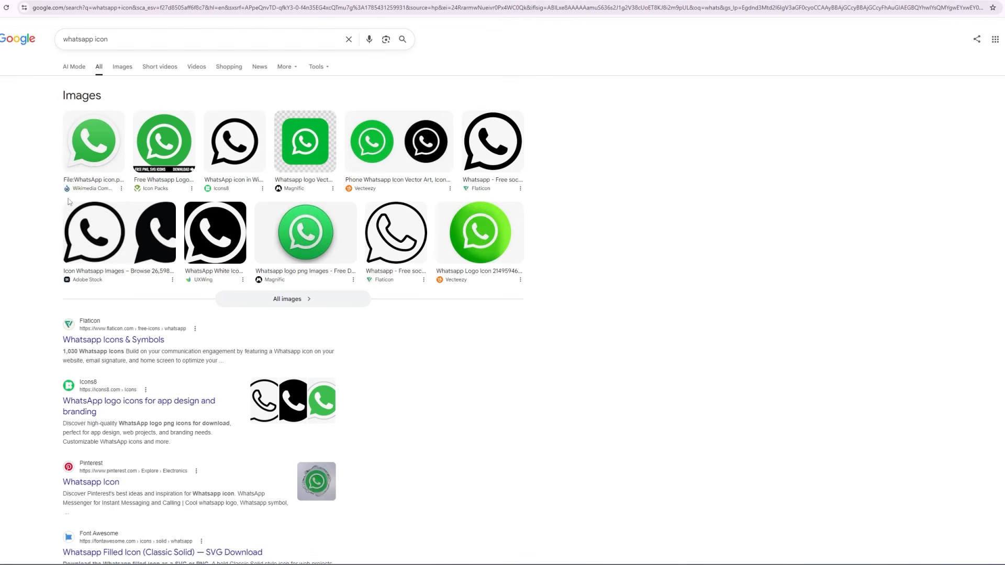
click(89, 169)
click(685, 245)
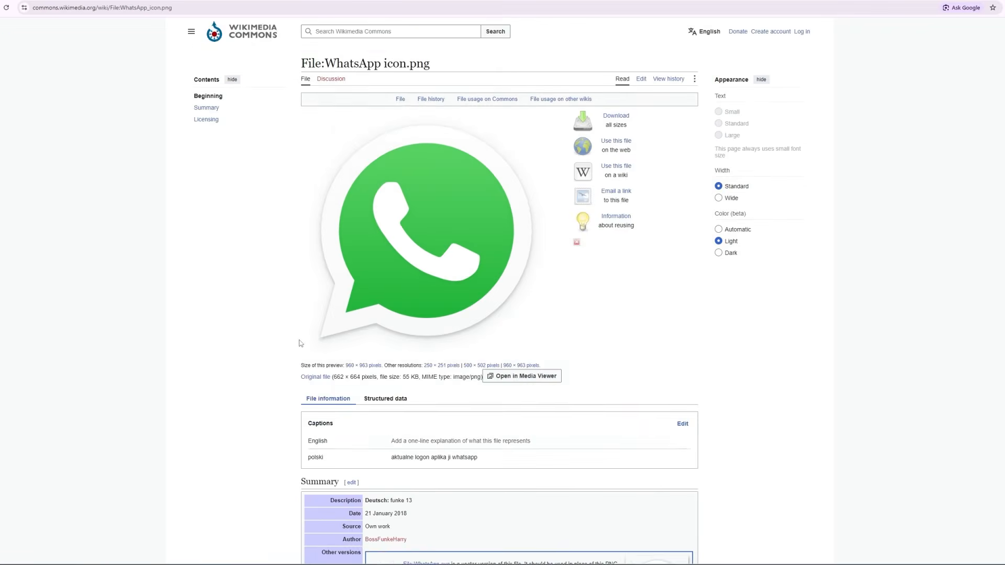
scroll(343, 301, down, 14)
scroll(342, 302, up, 15)
click(617, 120)
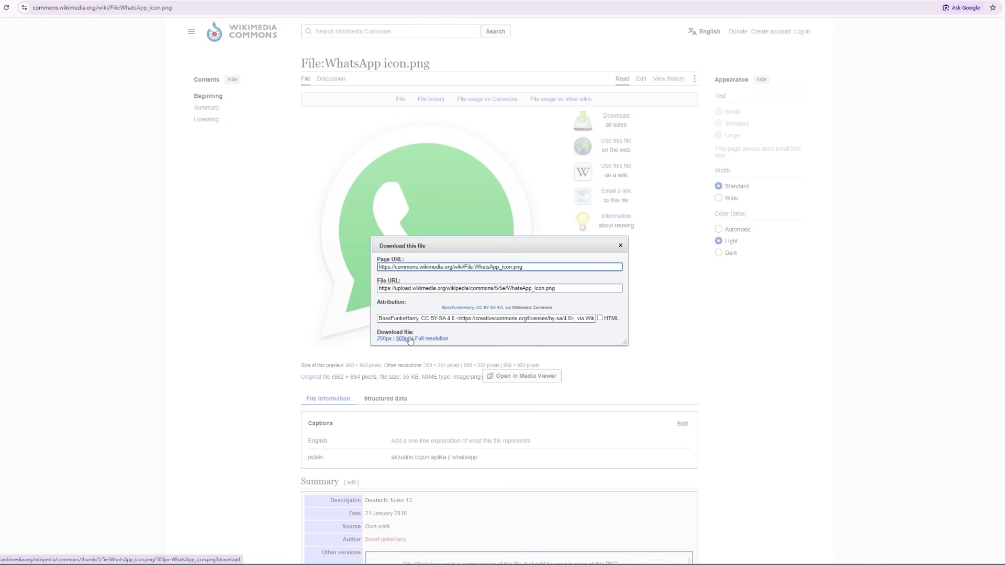
click(403, 341)
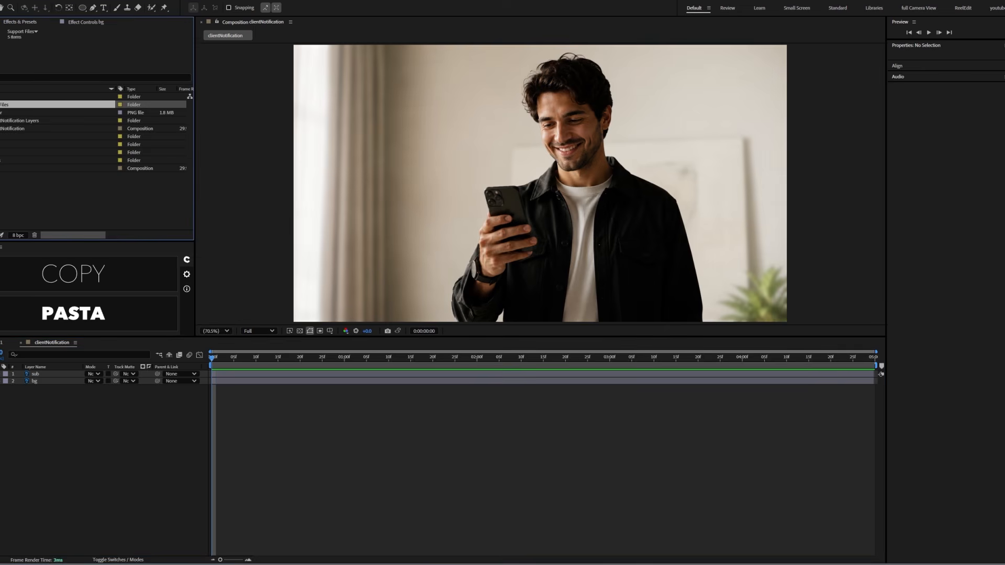
Step: Import the downloaded 500px-WhatsApp_icon.webp into the After Effects project and place it in the clientNotification timeline
key(ctrl+i)
scroll(234, 230, up, 8)
click(226, 208)
click(345, 172)
click(517, 359)
drag(8, 138, 45, 369)
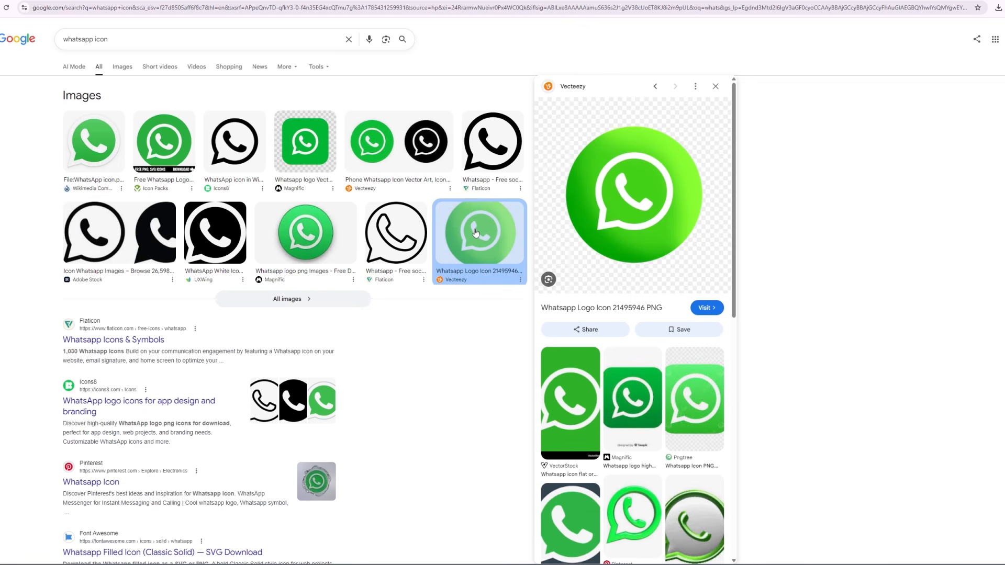
Step: Copy the green Vecteezy WhatsApp logo from the image results and paste it into the composition with Copy Pasta
right_click(631, 197)
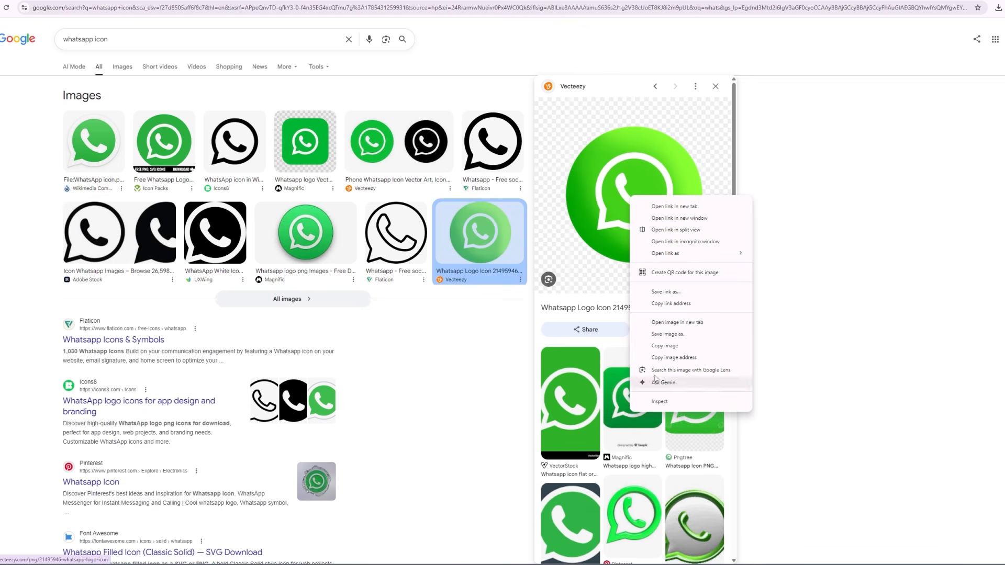
click(661, 350)
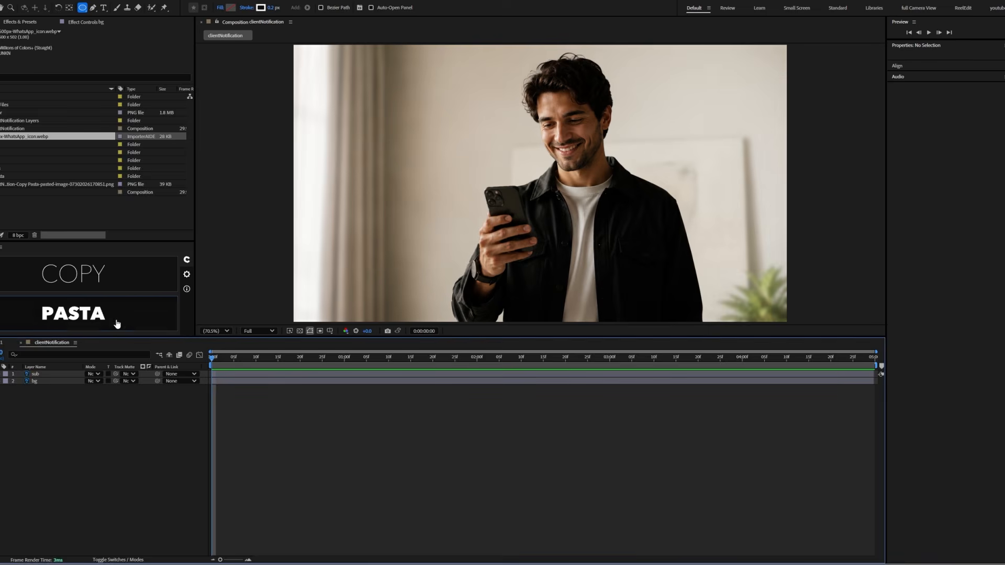
click(138, 328)
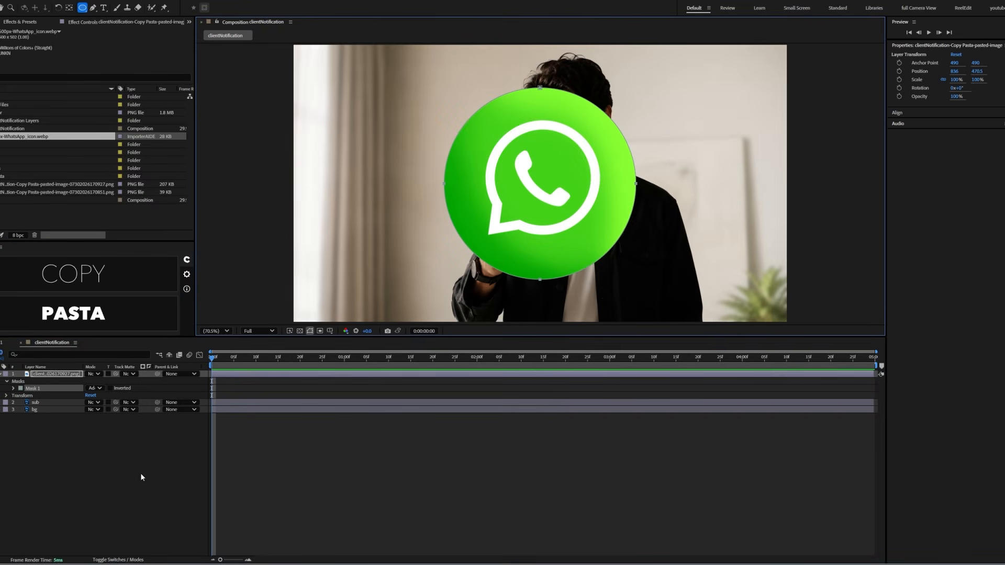
Step: Scale the pasted WhatsApp logo layer down to 14% and activate the Selection tool
click(60, 375)
key(s)
drag(96, 382, 63, 384)
key(v)
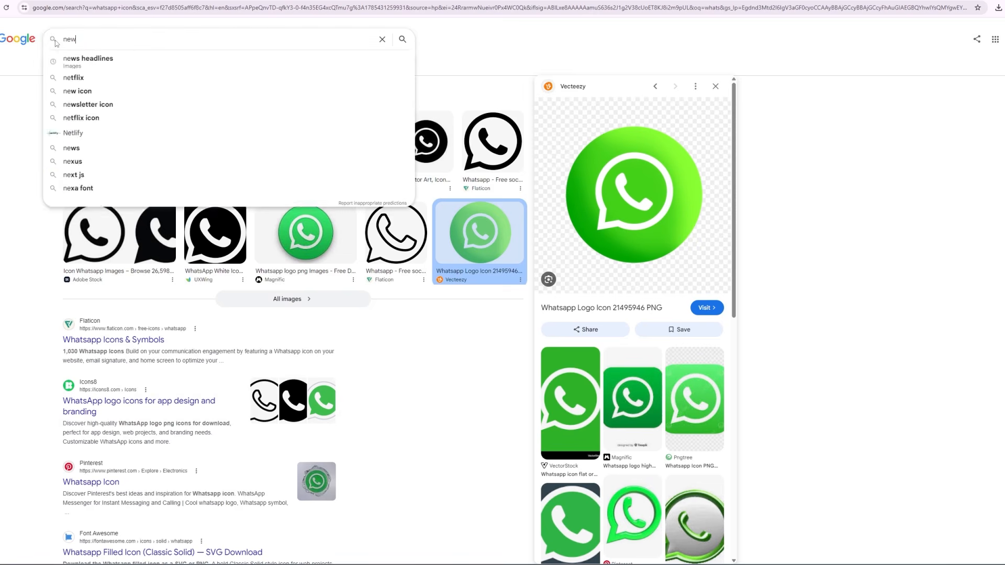
Step: Search Google Images for "news headlines" and copy the News Today newspaper front page image
text(news headlines)
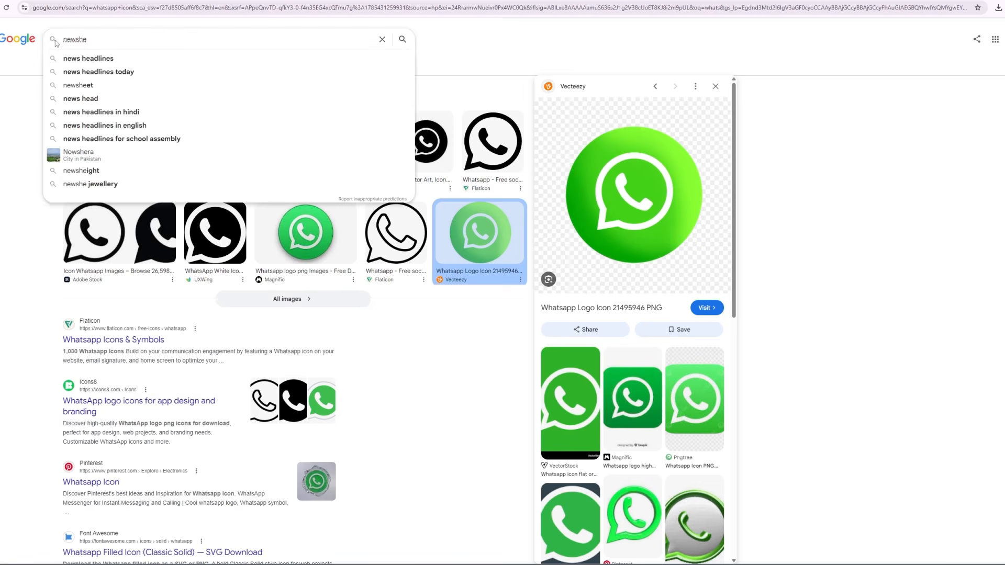
key(Return)
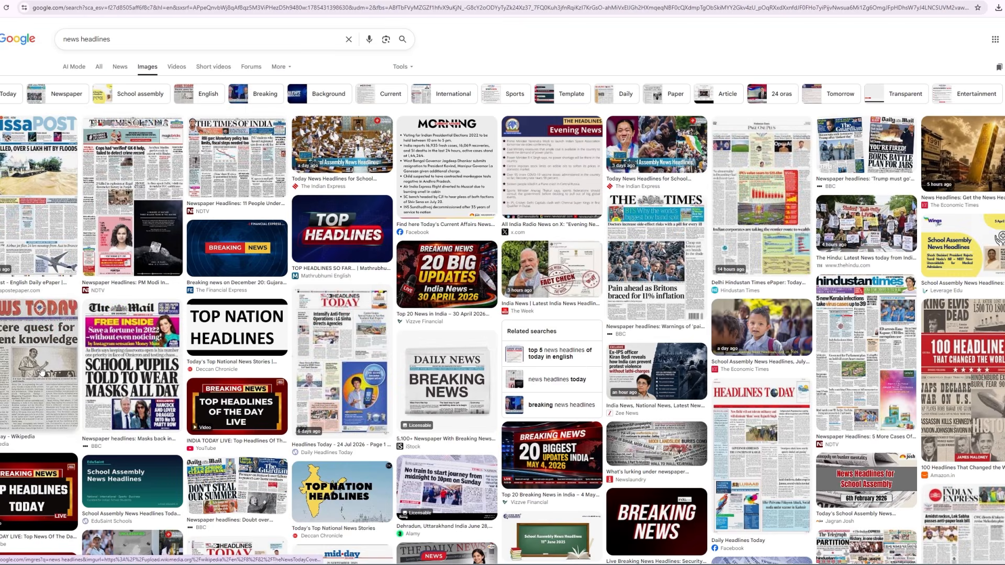
click(39, 367)
click(858, 335)
right_click(838, 195)
click(872, 345)
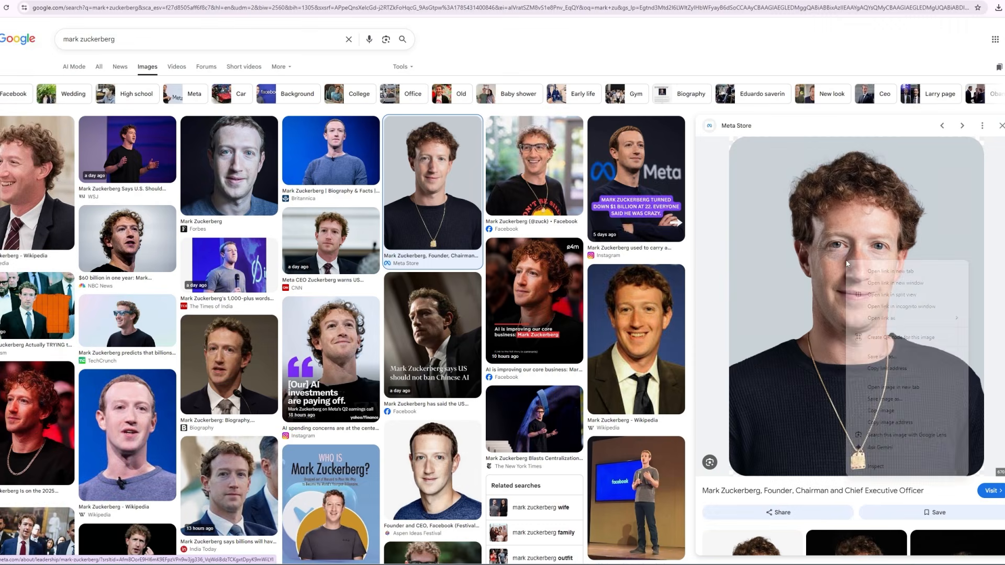
Step: Copy the Meta Store portrait of Mark Zuckerberg from the image results and paste it into the composition
right_click(844, 259)
click(880, 409)
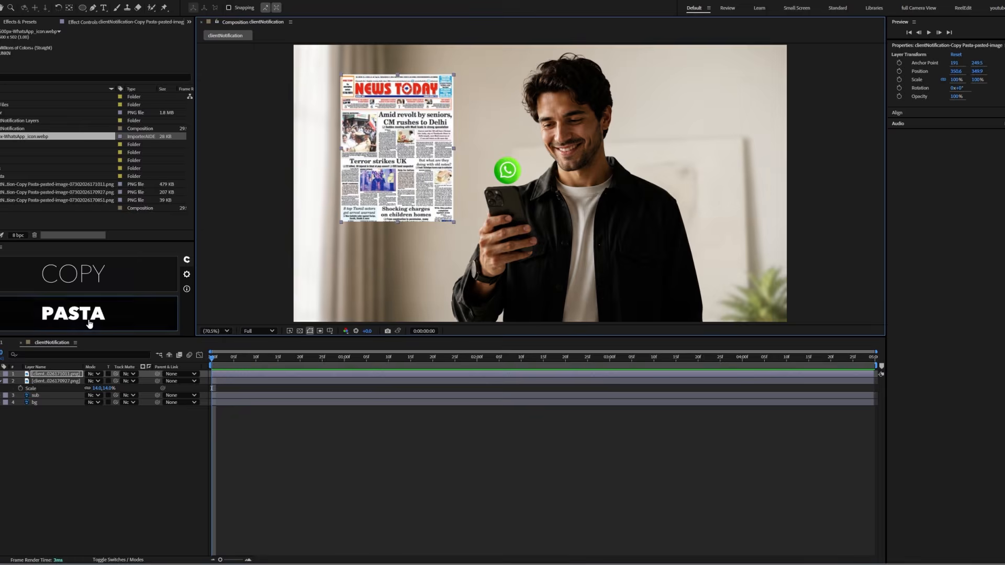
key(ctrl+v)
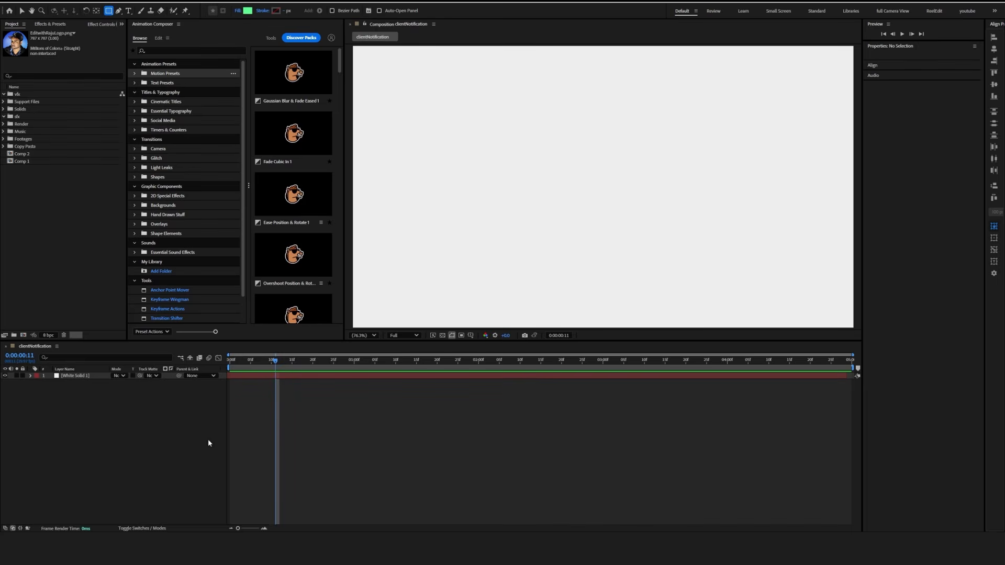
Step: Return the playhead to the start of the clientNotification composition
click(317, 444)
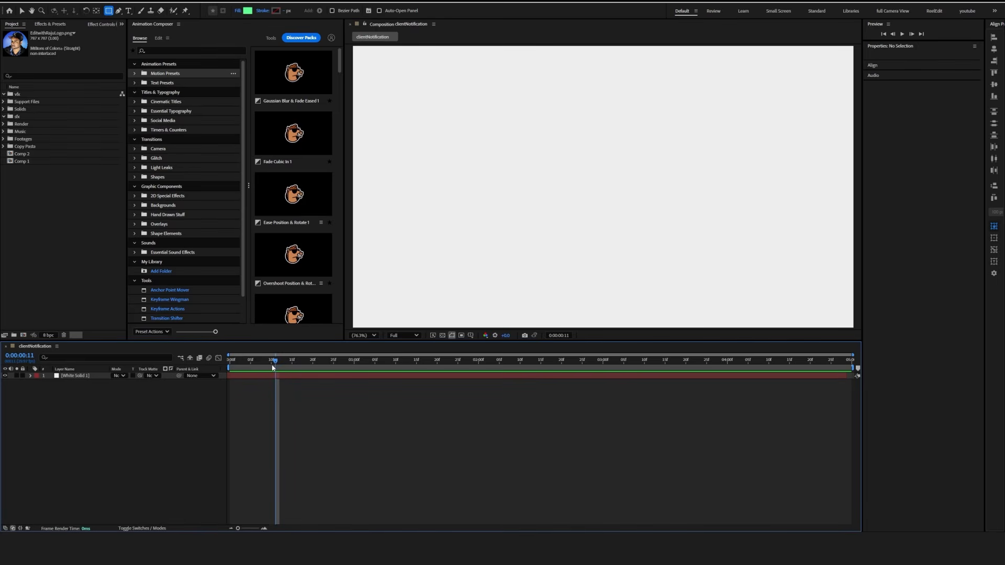
key(Home)
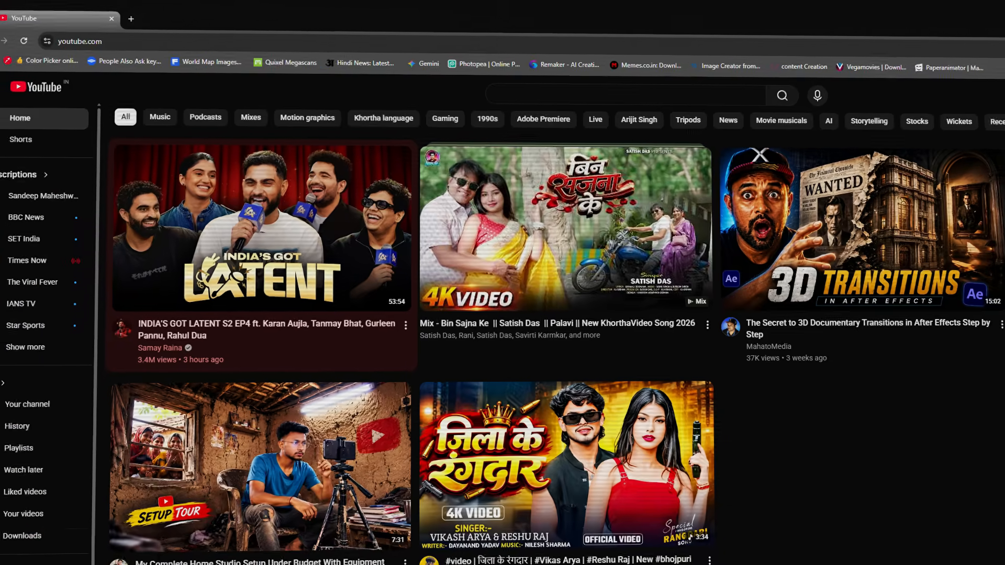
Step: Search YouTube for "best free after effect plugin"
text(best free after effect plugin)
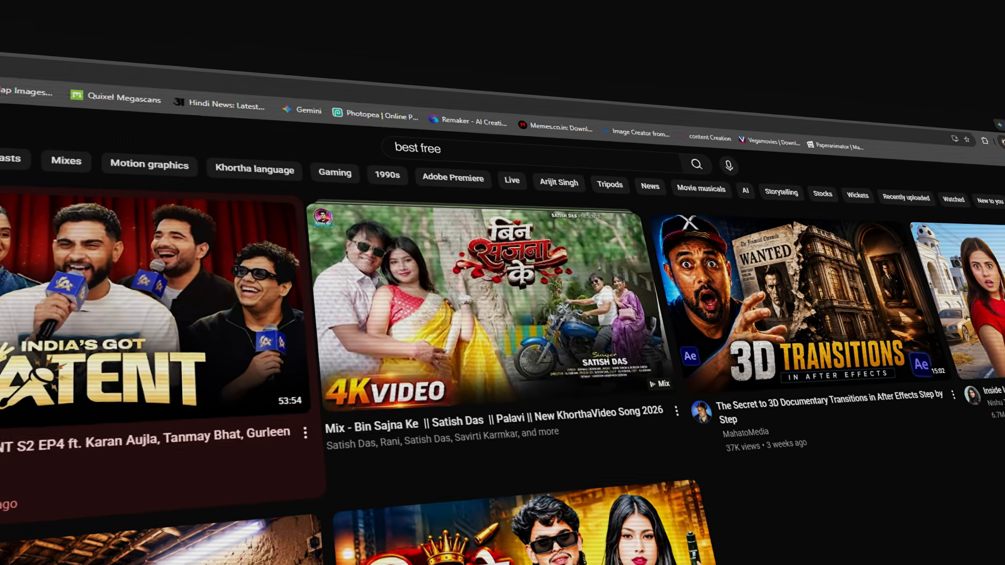
key(Return)
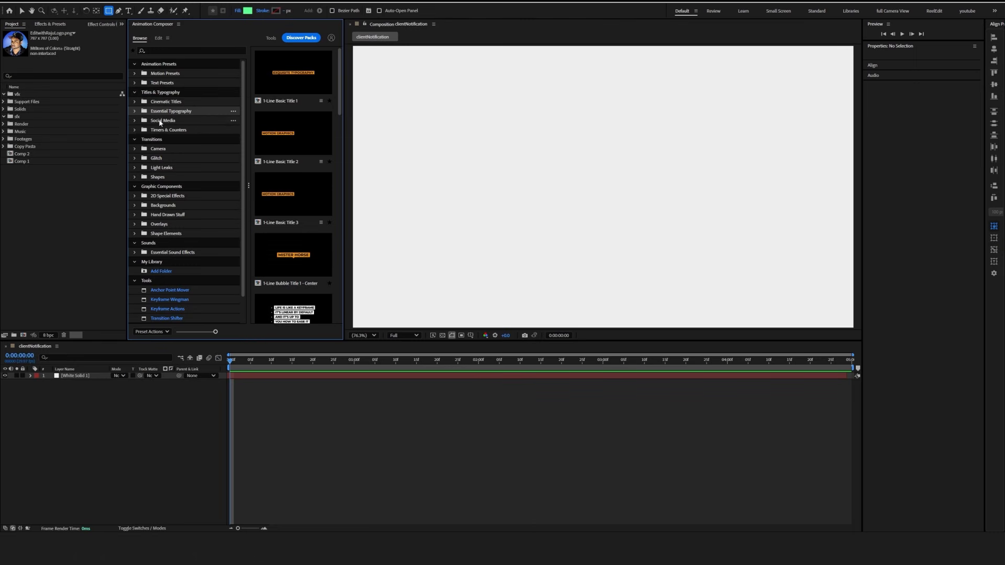
Step: Look through the Social Media, Timers & Counters, Camera and Glitch presets in Animation Composer
click(160, 121)
click(160, 130)
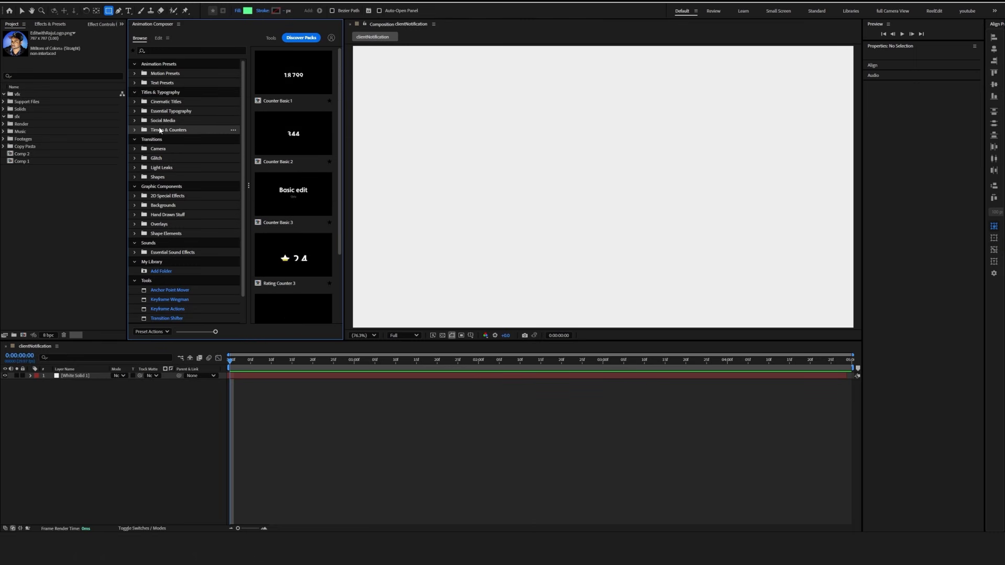
click(158, 150)
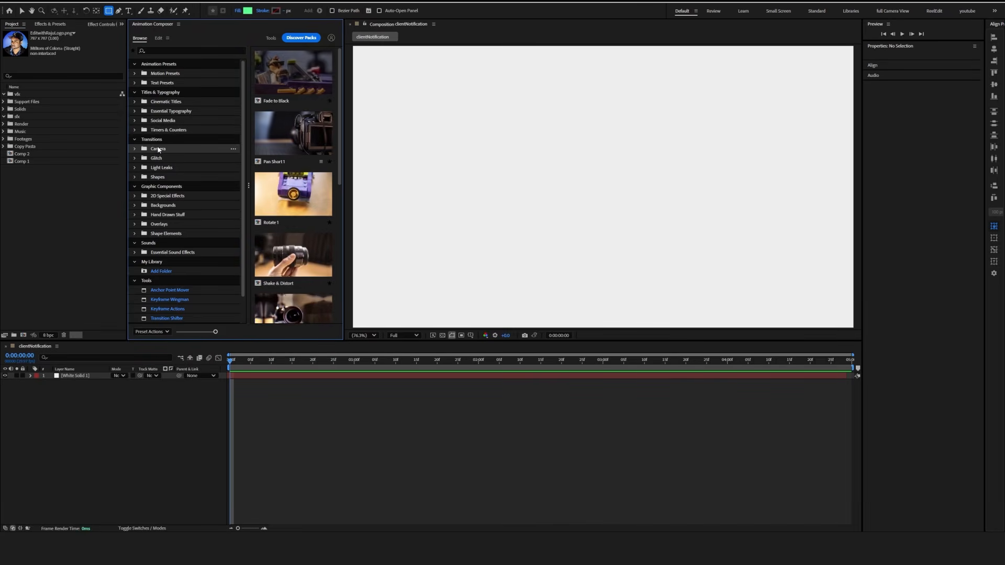
click(157, 159)
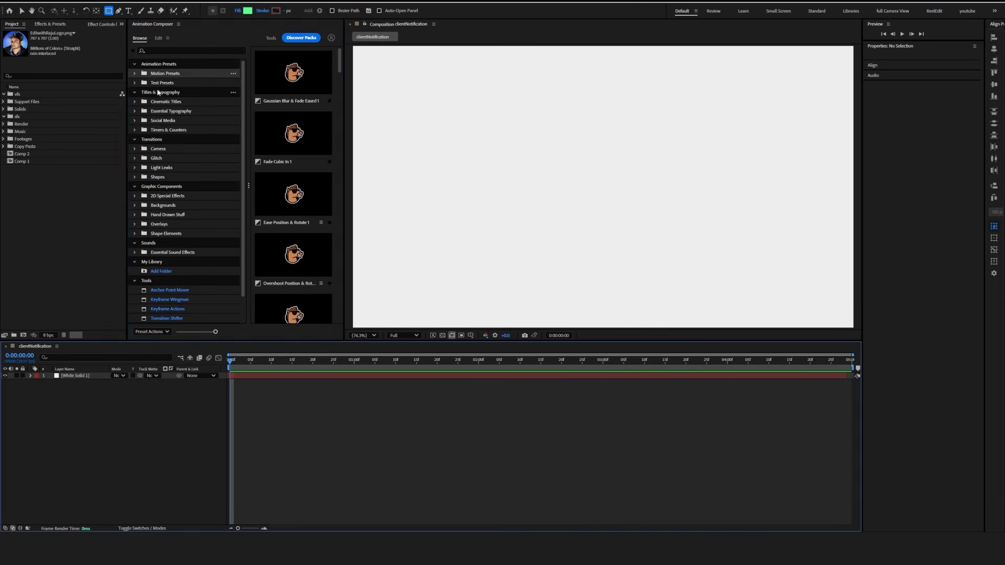
Step: Look through Animation Composer's Text Presets, all title and typography categories, and the Camera, Glitch, Light Leaks and Shapes transitions
click(158, 84)
click(158, 103)
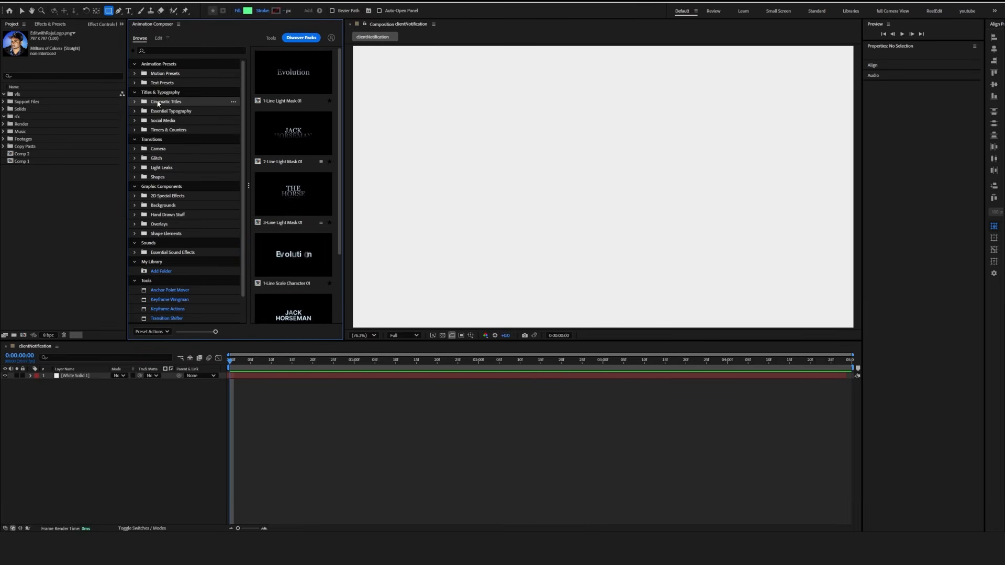
click(160, 113)
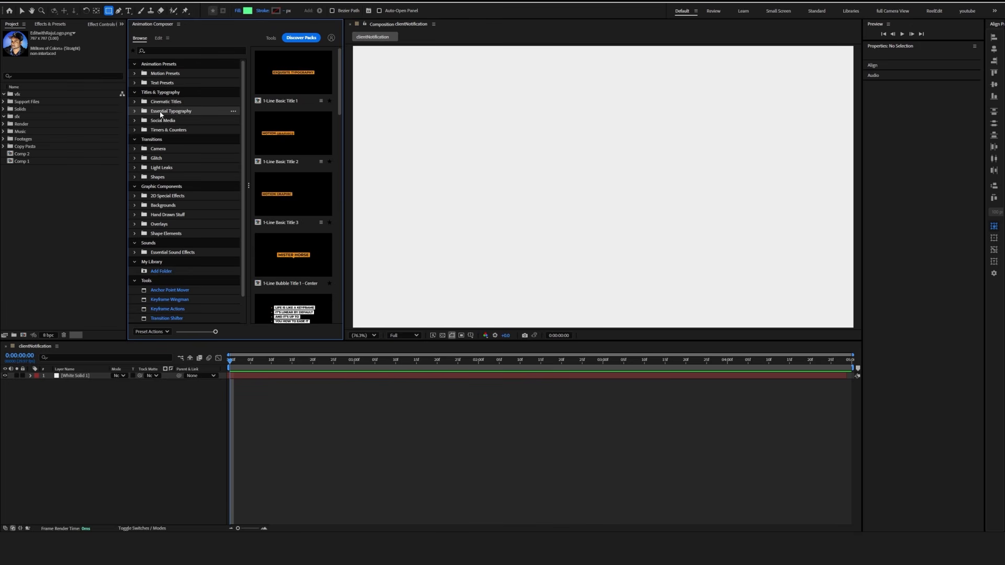
click(160, 122)
click(159, 130)
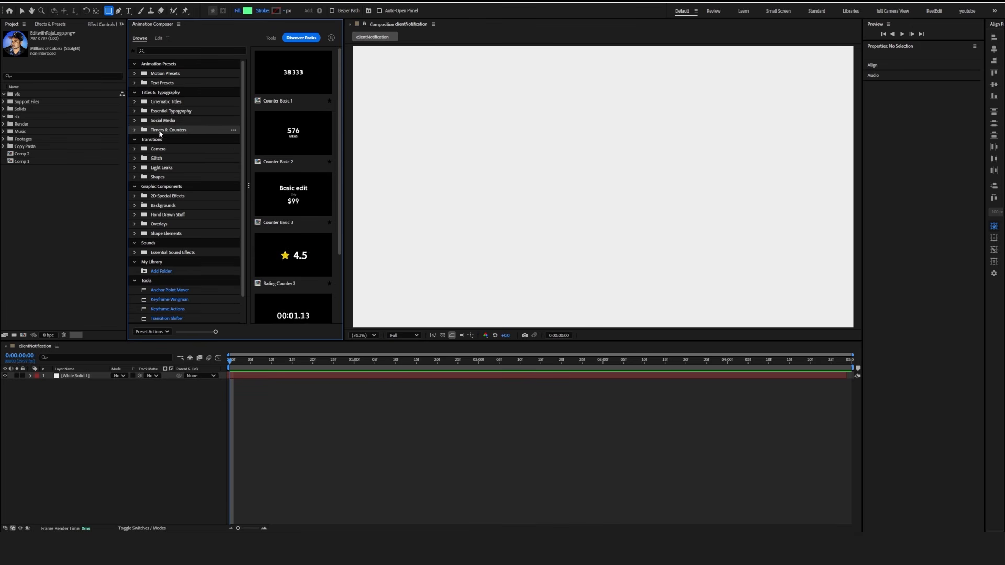
click(158, 148)
click(156, 158)
click(157, 167)
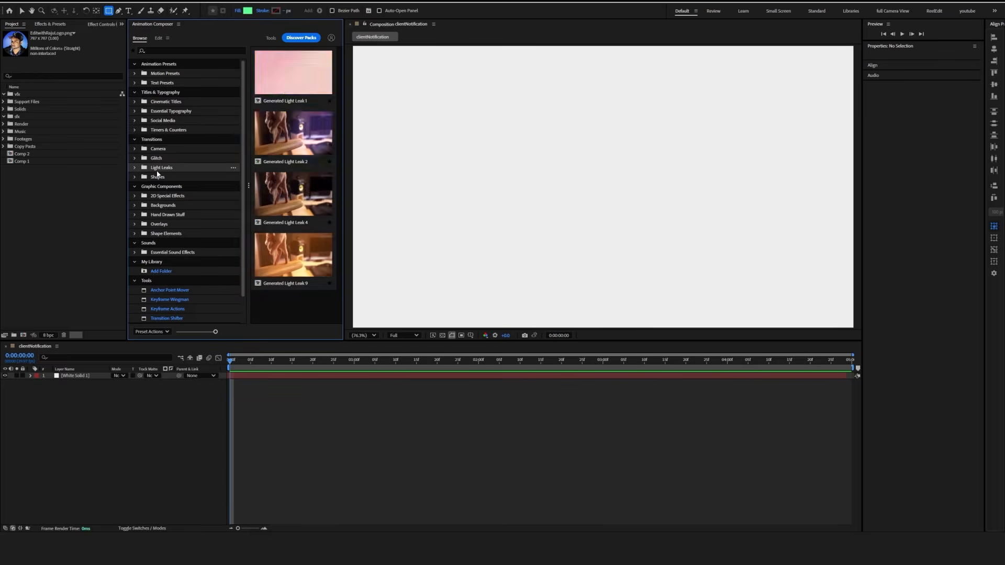
click(158, 176)
Step: Look through the Graphic Components presets: 2D Special Effects, Backgrounds, Hand Drawn Stuff, Overlays and Shape Elements
click(173, 197)
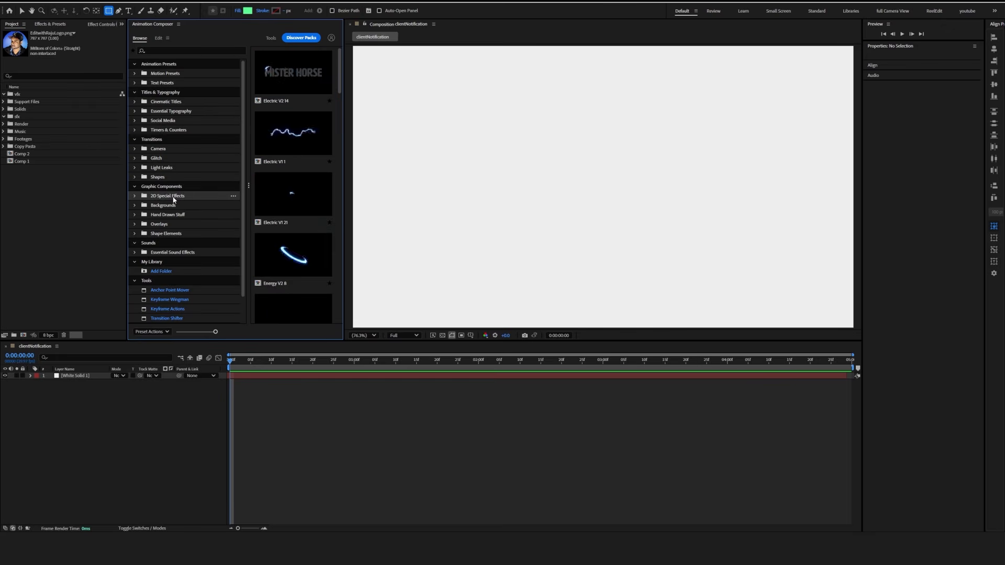
click(169, 205)
click(165, 214)
click(158, 224)
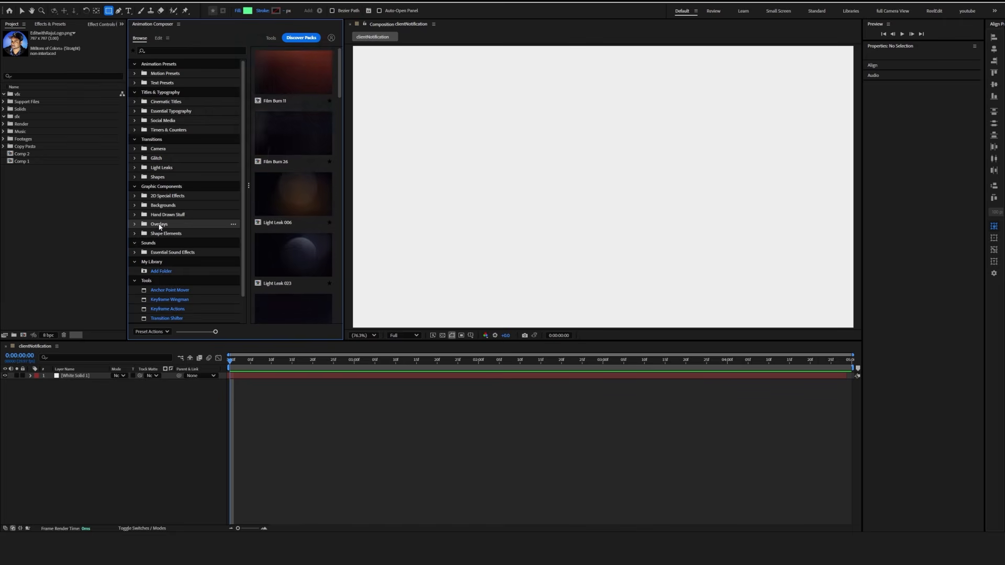
click(163, 234)
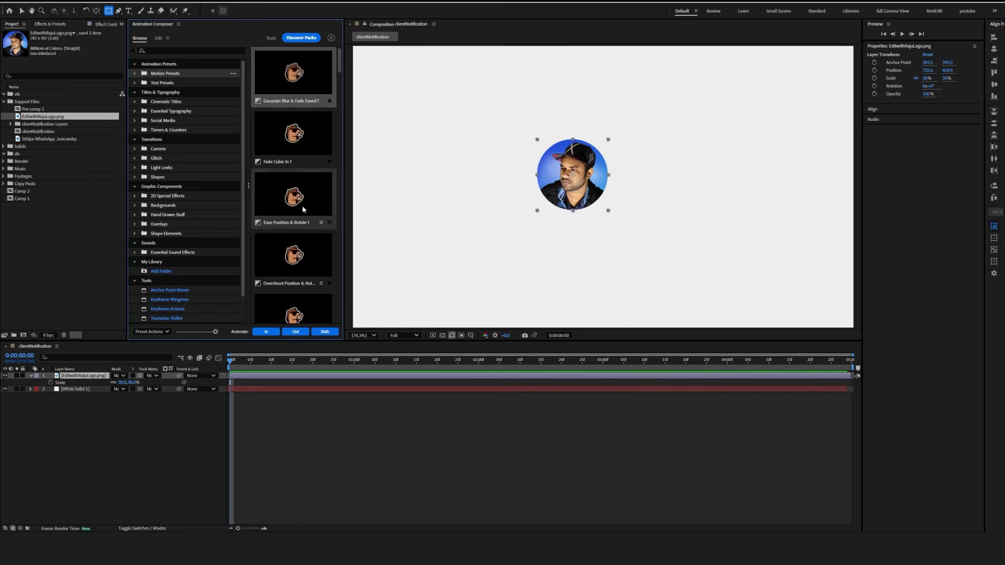
Step: Apply an Animation Composer motion preset as an In animation to the circular logo layer
click(263, 333)
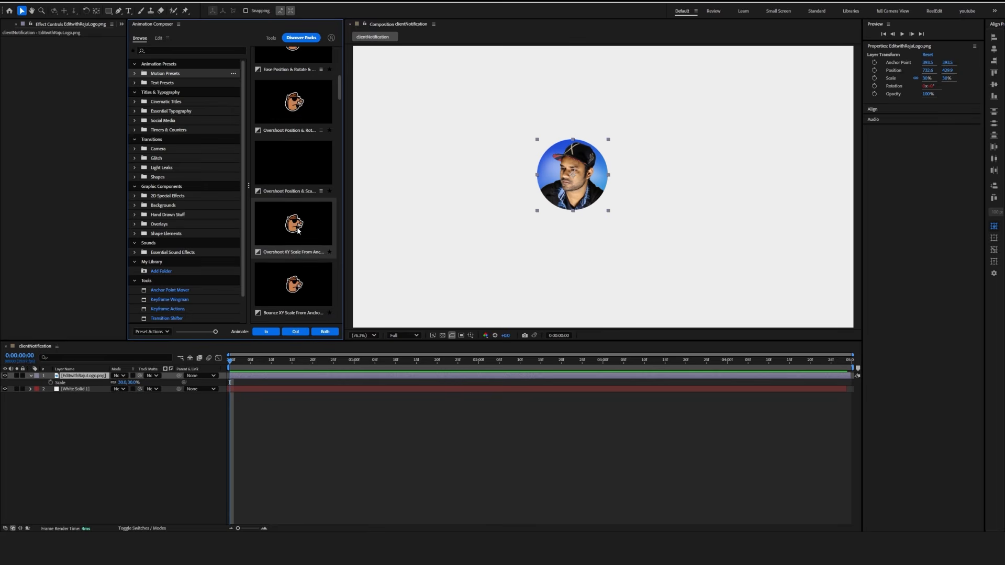
Step: Apply the Overshoot XY Scale From Anchor motion preset to the circular logo layer
drag(306, 210, 270, 381)
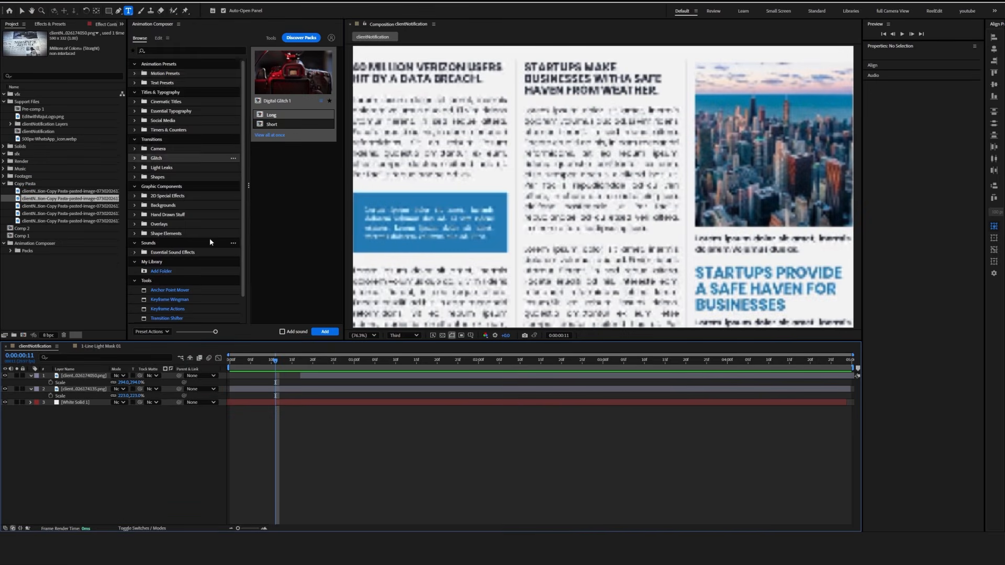
Step: Add the SFX folder from Editing Assets > Audio to My Library, storing its previews in the Animation Composer internal cache
scroll(209, 241, down, 1)
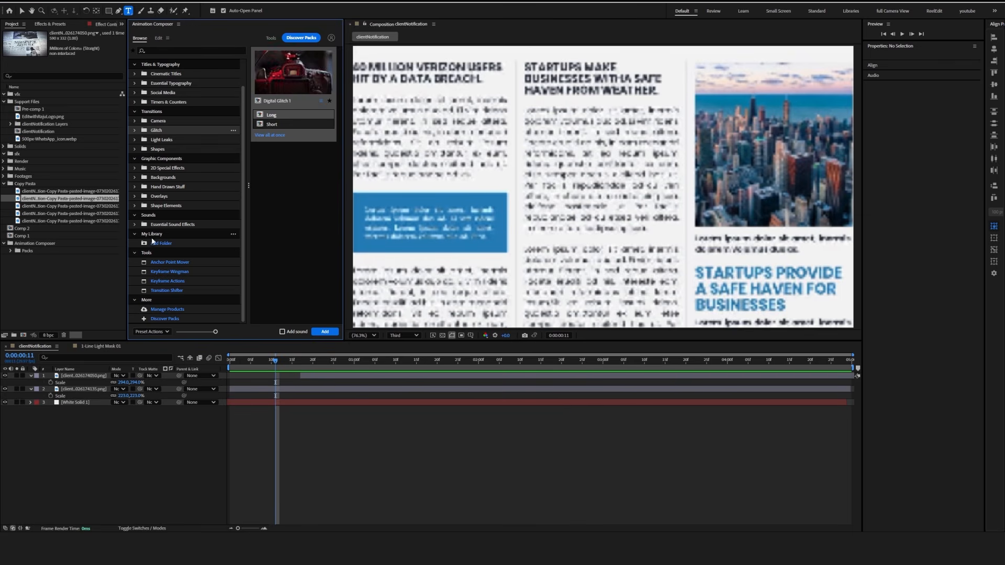
scroll(173, 262, up, 1)
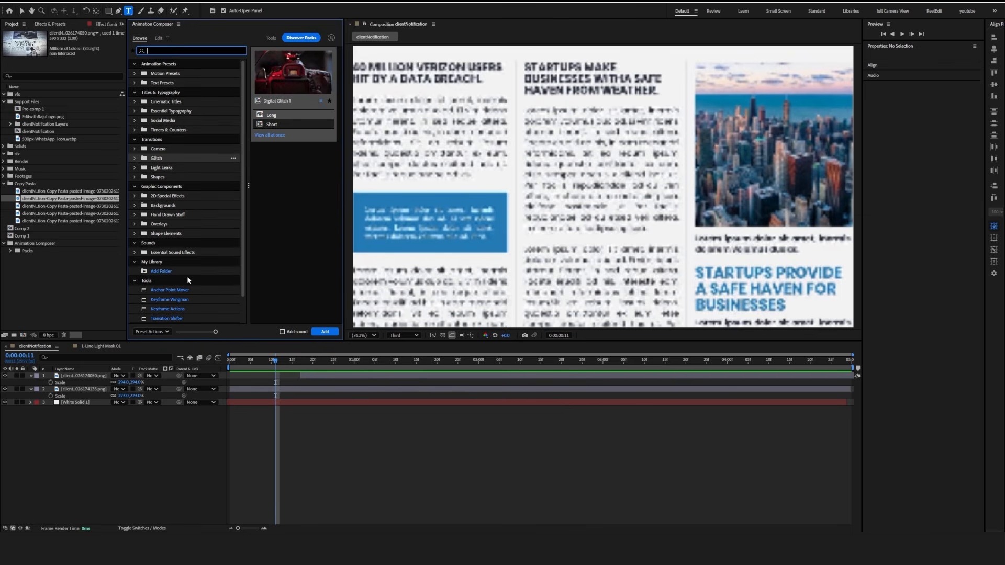
click(161, 271)
click(47, 135)
double_click(299, 76)
double_click(116, 88)
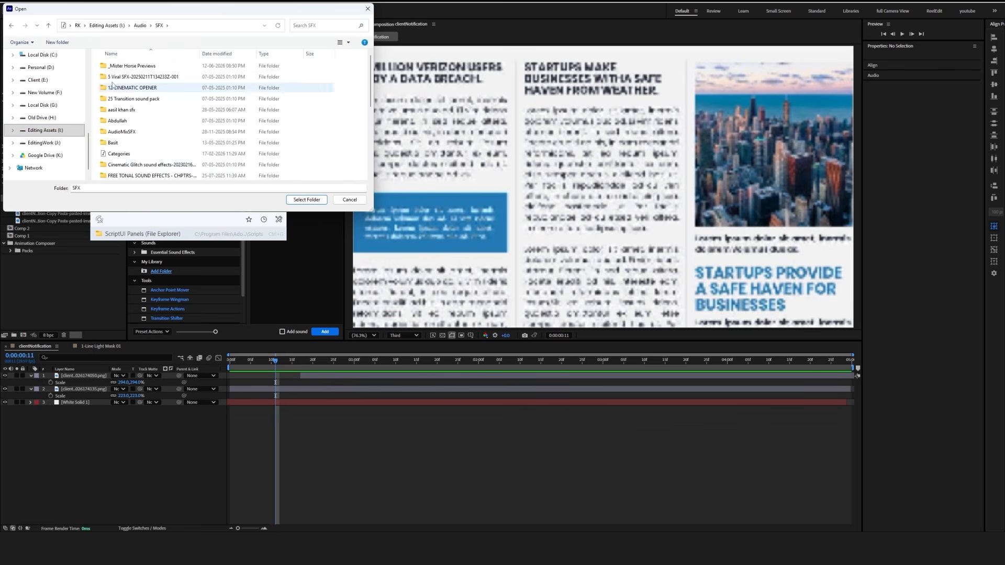
click(307, 200)
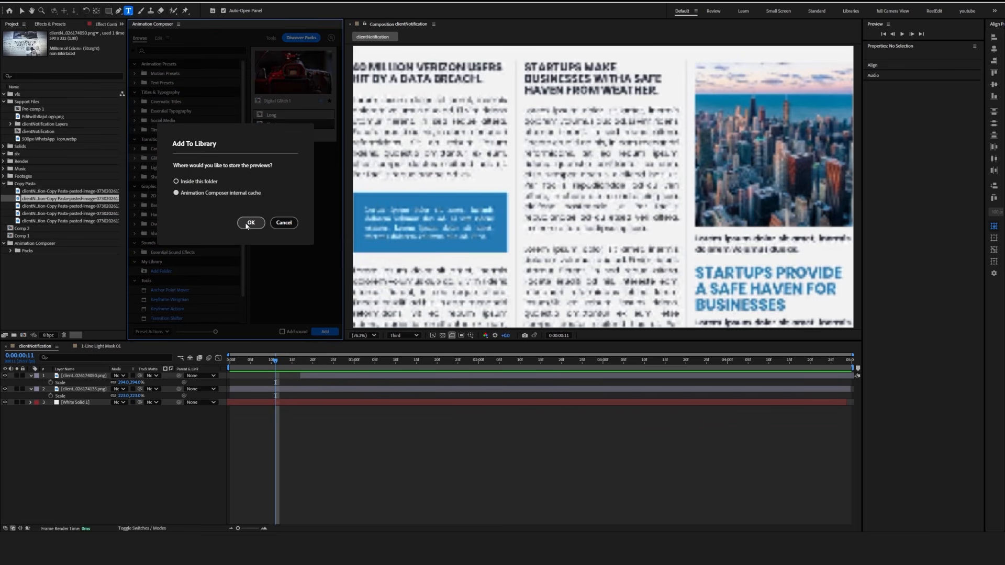
click(249, 223)
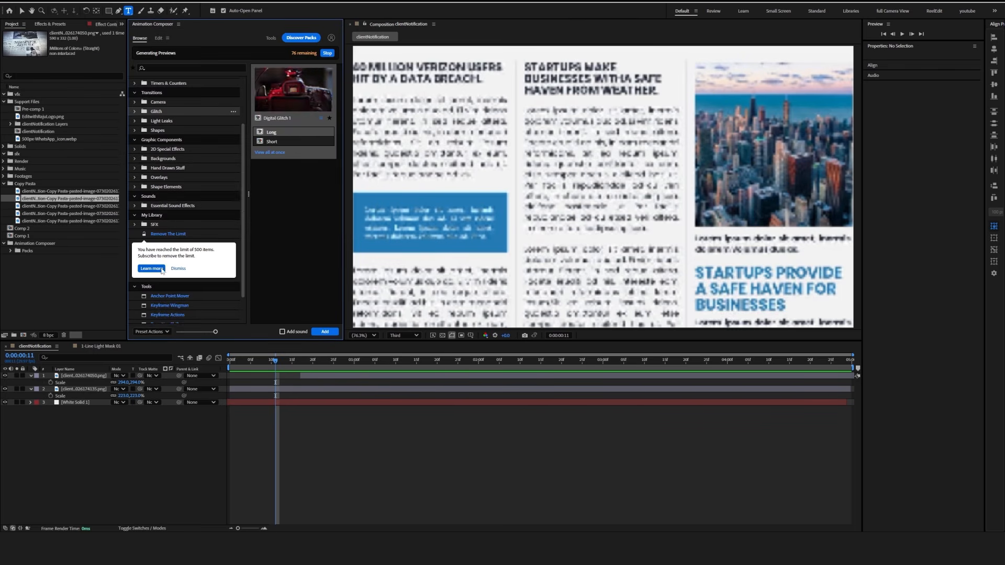
Step: Open the SFX folder in My Library and preview its Blaster and Digital Whoosh sounds
click(160, 269)
click(223, 235)
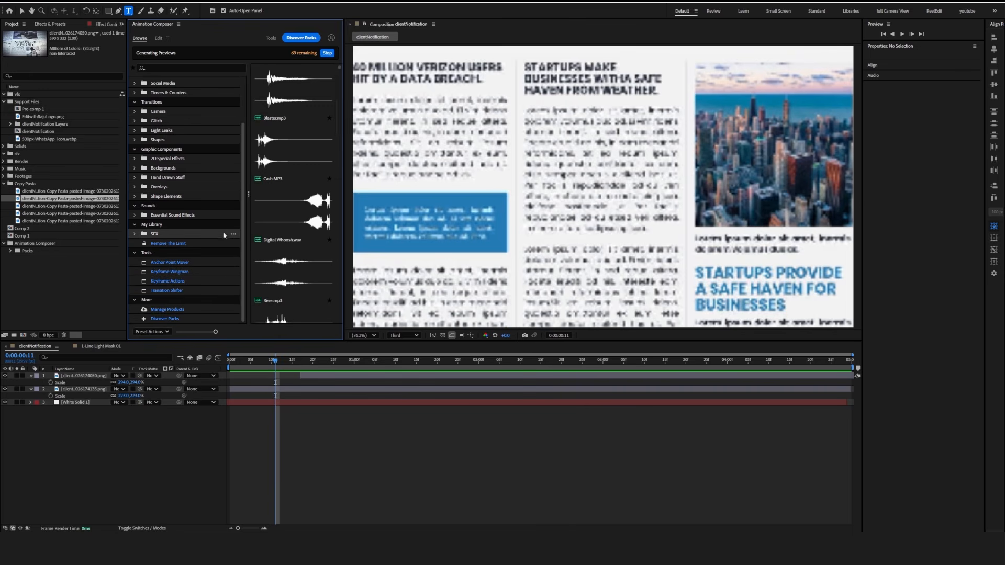
click(289, 97)
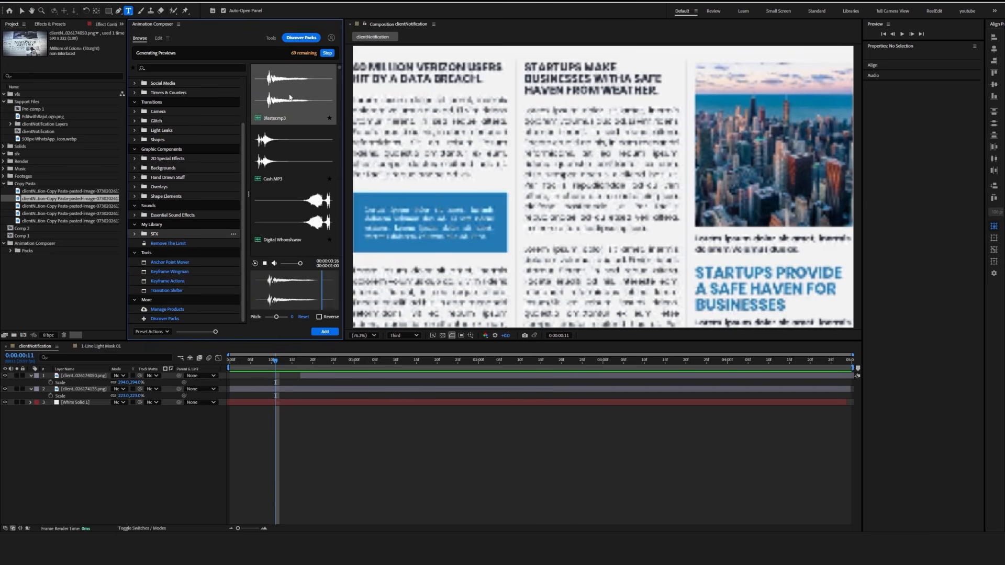
click(289, 204)
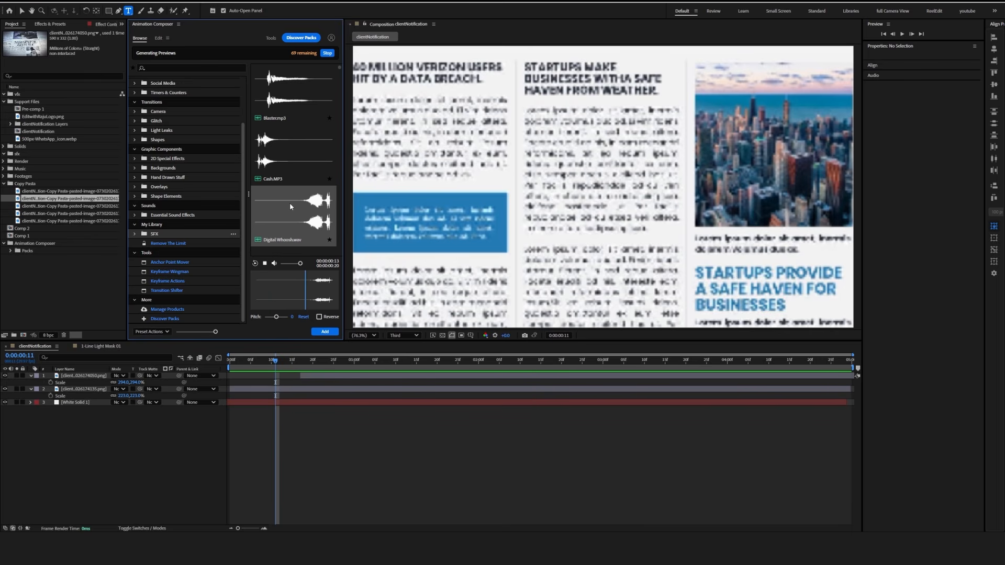
scroll(297, 228, down, 3)
Step: Search the sound library for "who" and preview whoosh sounds such as Whoosh 2 - Fast, Airy
click(162, 69)
text(w)
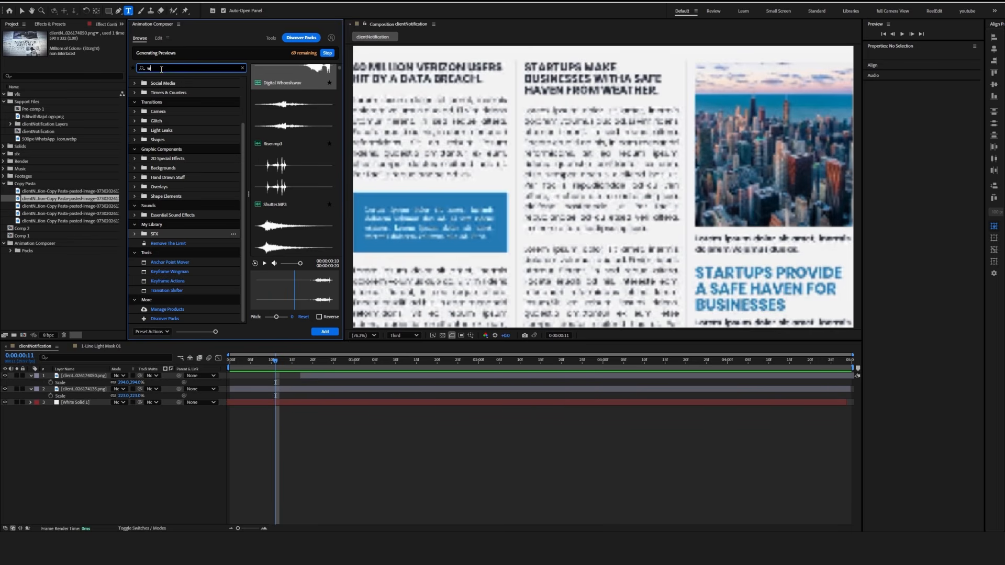
text(ho)
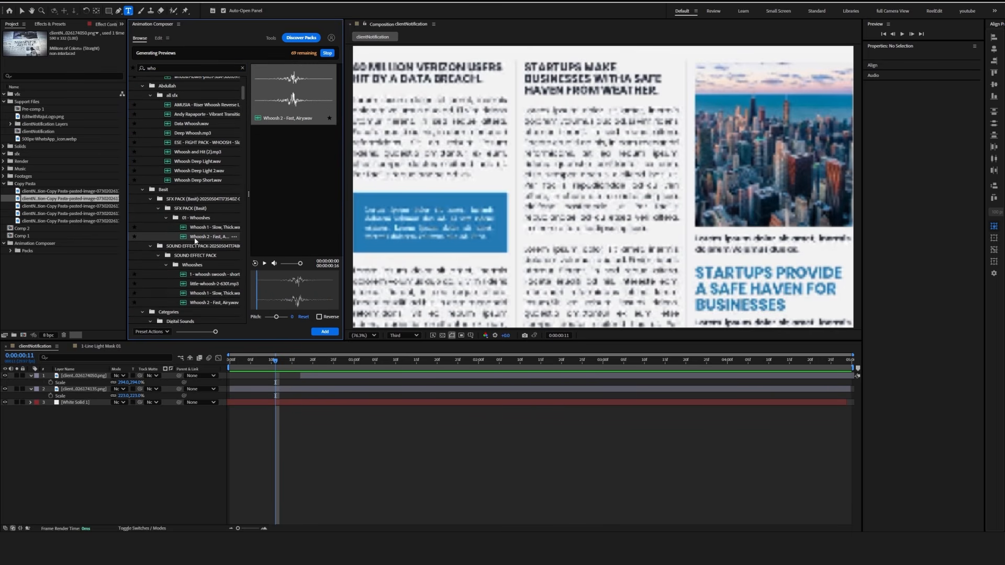
scroll(200, 246, down, 2)
click(204, 281)
Step: Search the library for "hit", and add the Vibrant Transitions Airy Light Metal Hit Whoosh Left to Right sound to the composition at 0:00:00:11
drag(163, 68, 122, 71)
text(hit)
click(291, 97)
click(290, 207)
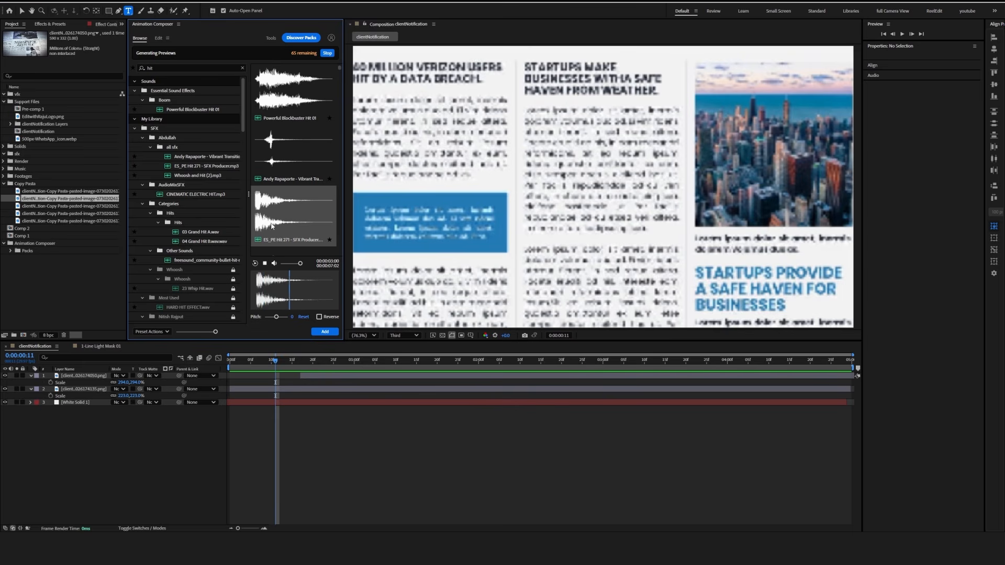
click(321, 332)
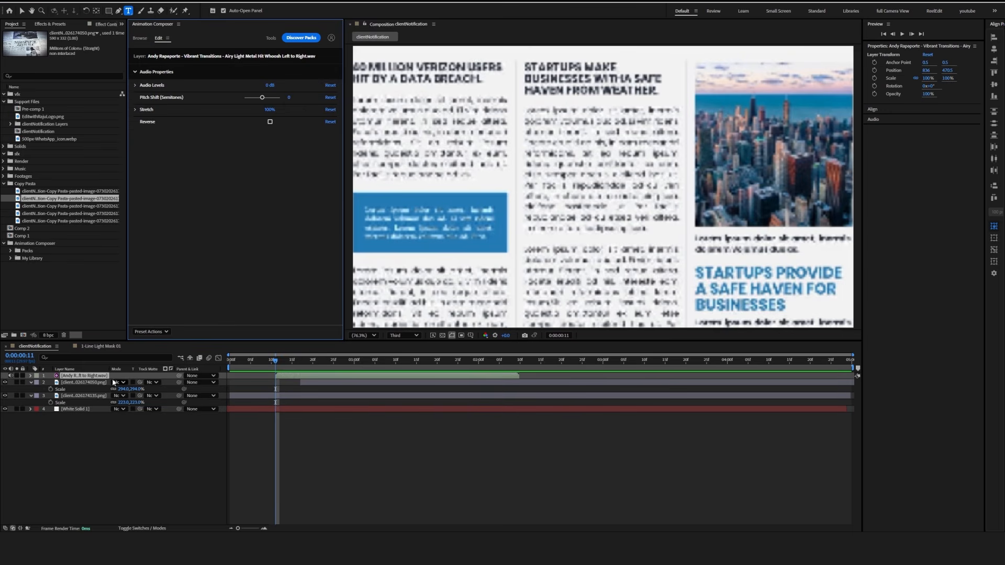